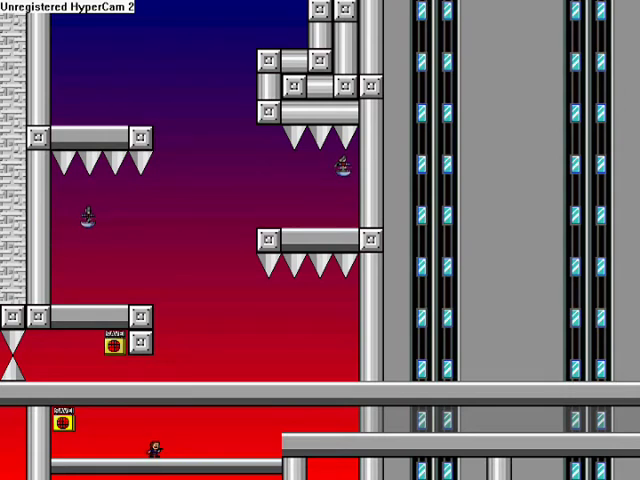
Walk right from the save point, across the gaps and through the couch room's bottom floor
key("Right")
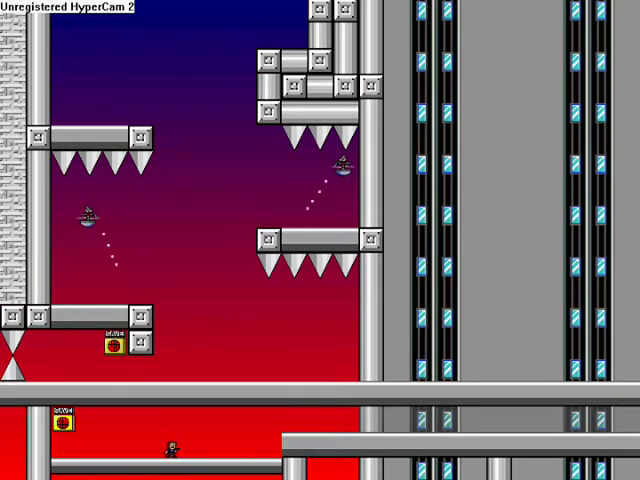
key("Right")
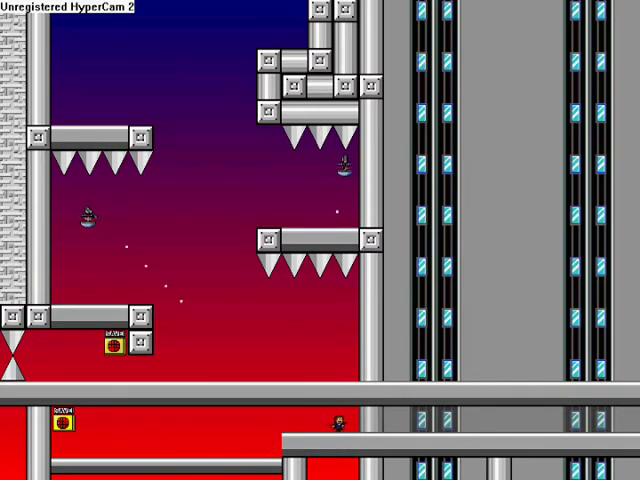
key("Right")
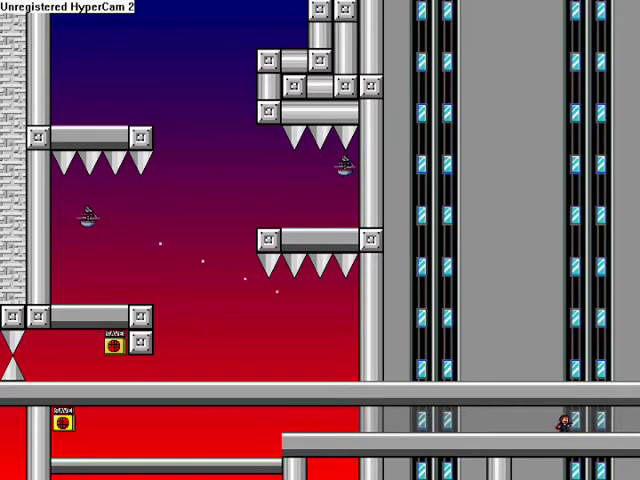
key("Right")
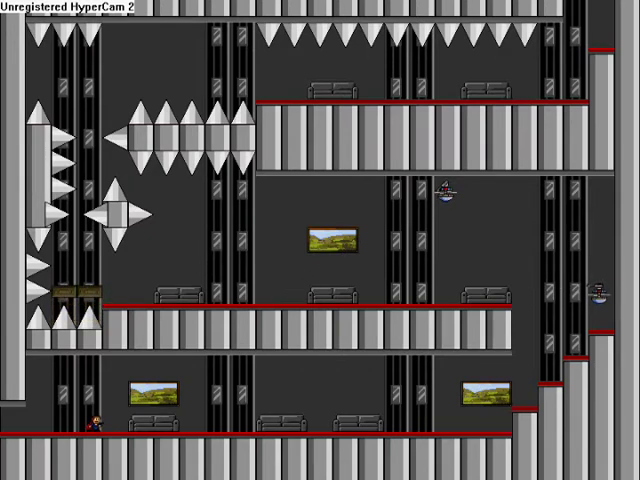
key("Right")
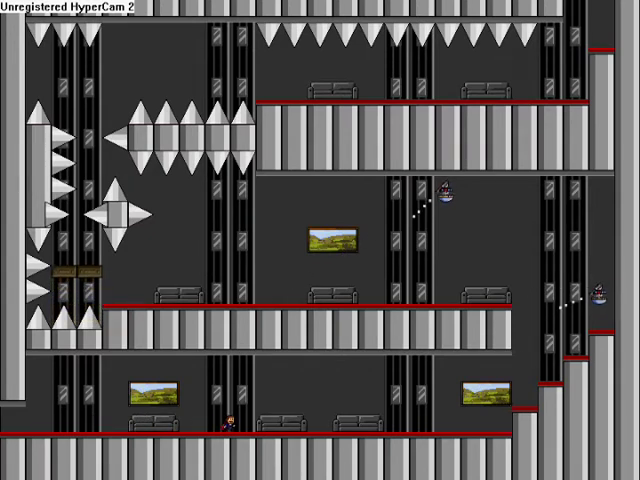
key("Right")
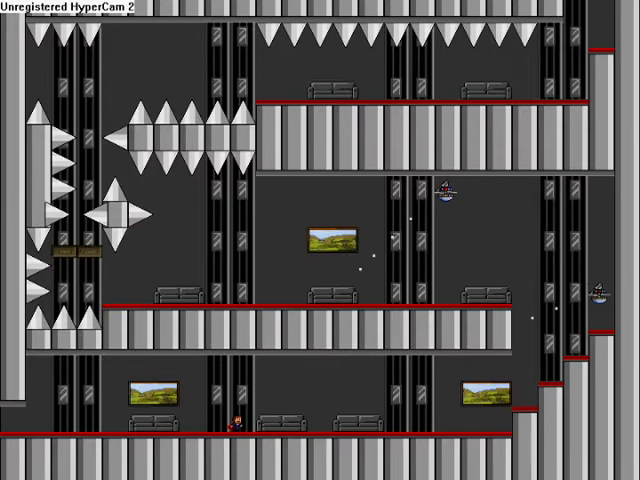
key("Right")
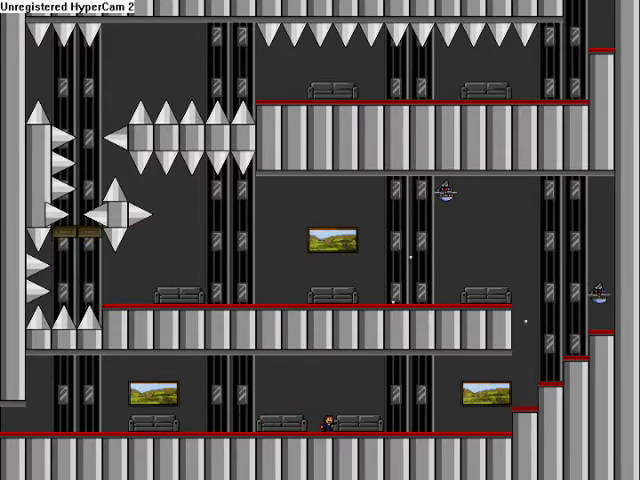
key("Right")
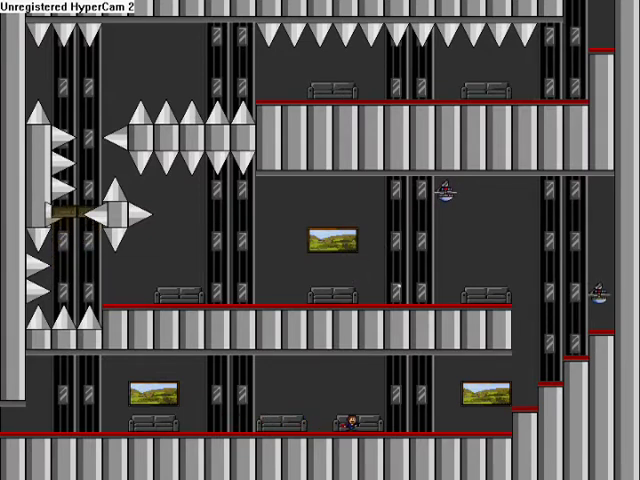
Dodge the bullets and jump up the steps toward the exit, dying there
key("Left")
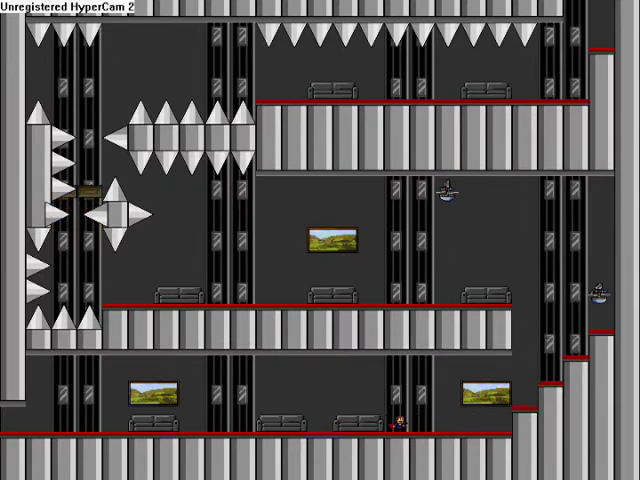
key("Right")
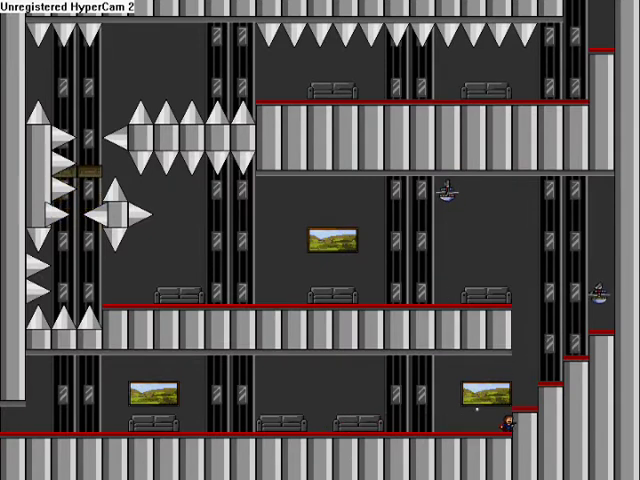
key("Right")
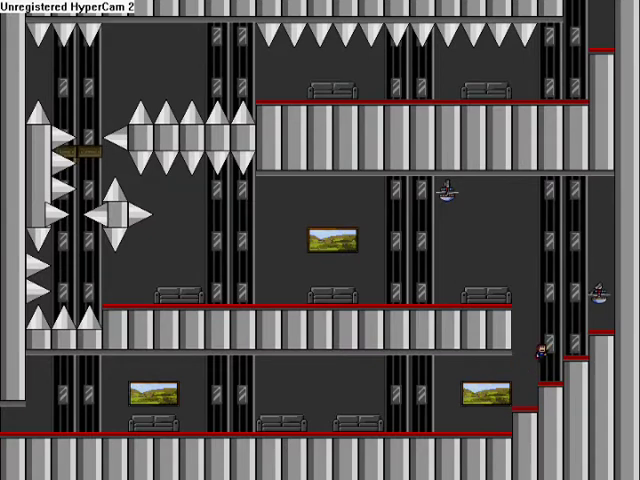
key("Up")
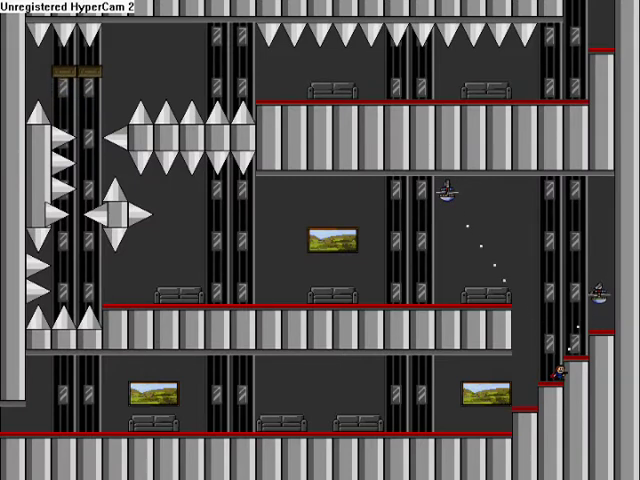
key("Right")
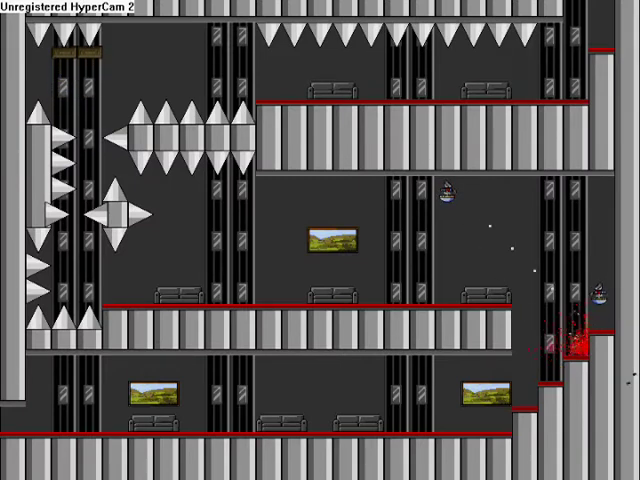
Restart at the save point and run back through the couch room to the first step
key("r")
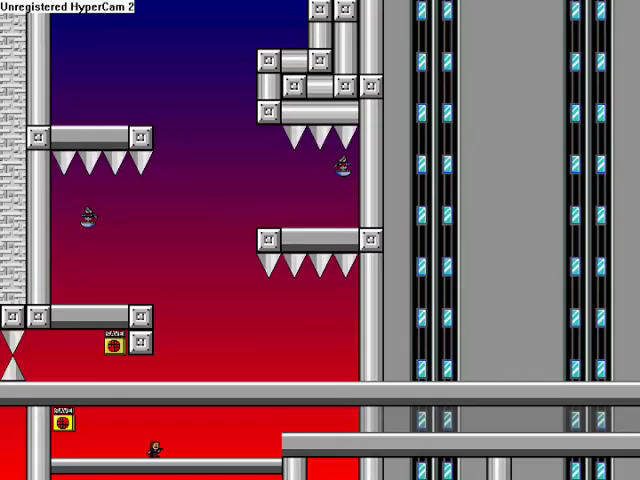
key("Right")
key("Right")
key("Right")
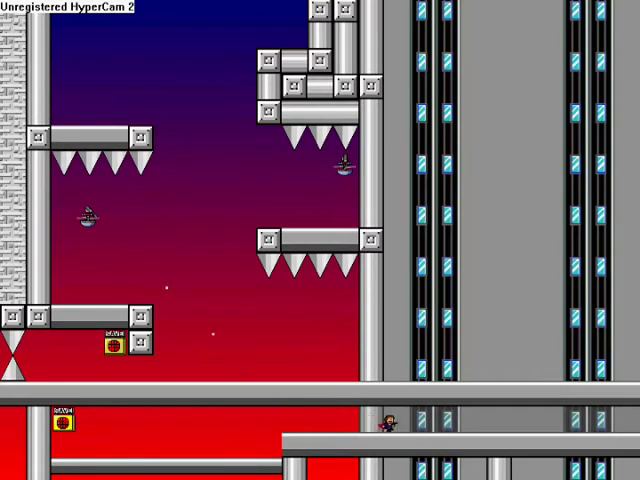
key("Right")
key("Right")
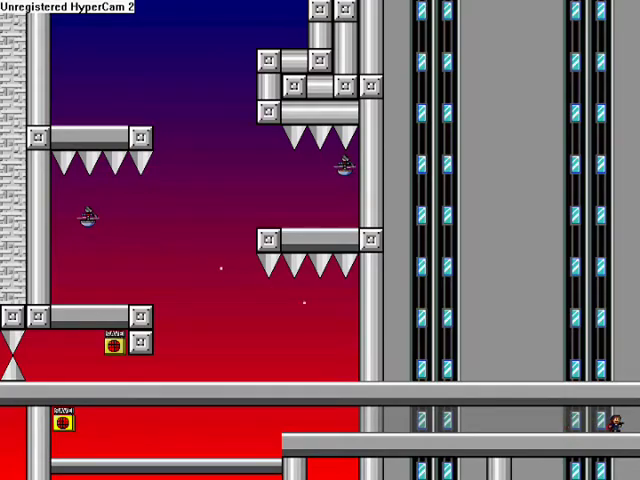
key("Right")
key("Right")
key("Right")
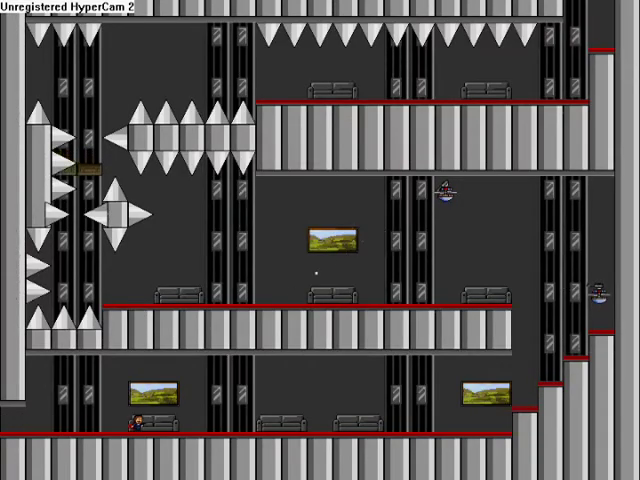
key("Right")
key("Right")
key("Right")
key("Right")
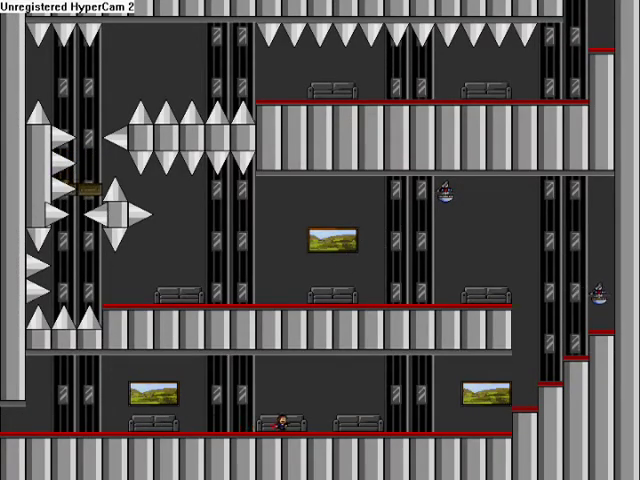
key("Right")
key("Right")
key("Right")
key("Right")
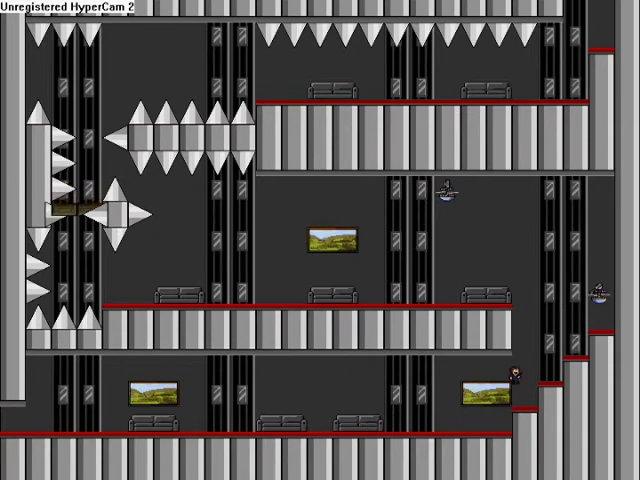
key("Right")
key("Right")
Climb the right shaft, drop onto the middle floor, and die jumping into the upper spikes
key("Up")
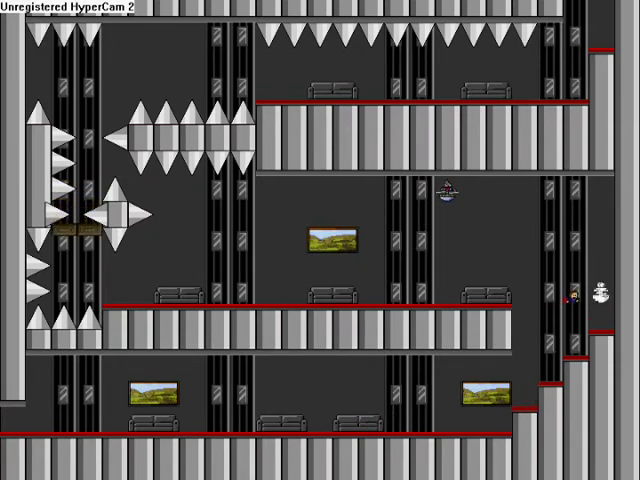
key("Up")
key("Up")
key("Down")
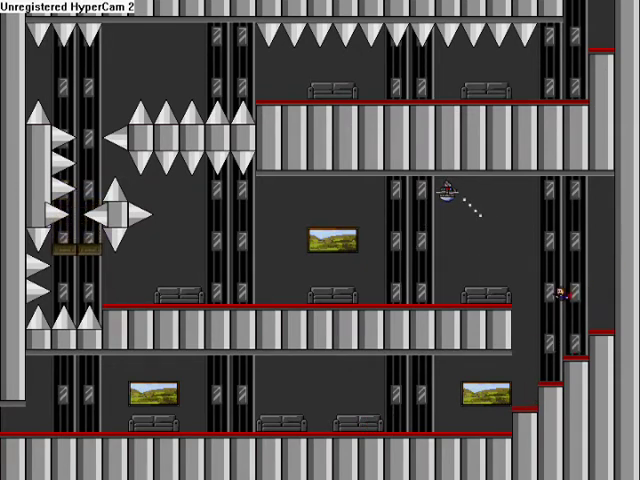
key("Left")
key("Left")
key("Left")
key("Left")
key("Left")
key("Left")
key("Left")
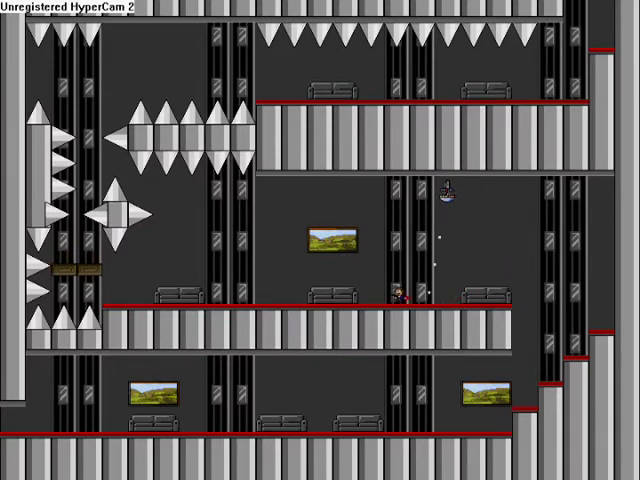
key("Up")
key("Up")
key("Down")
key("Left")
key("Left")
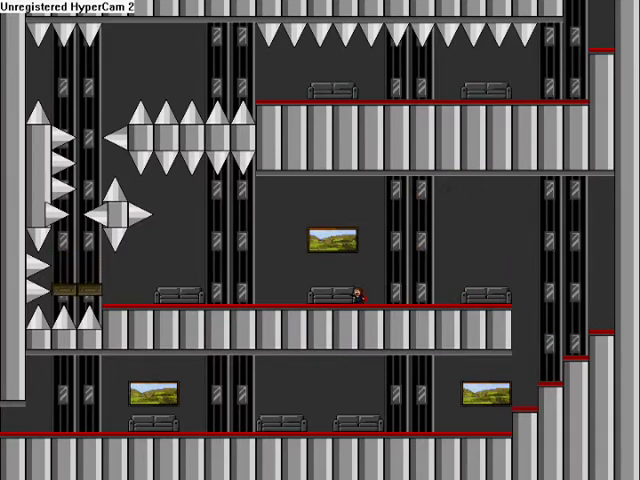
key("Left")
key("Left")
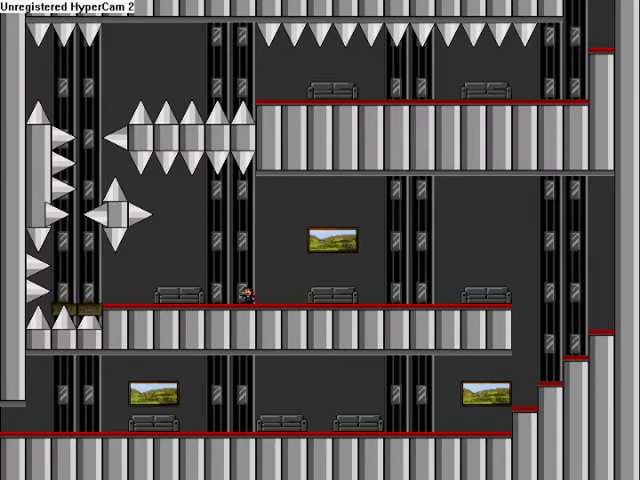
key("Left")
key("Up")
key("Up")
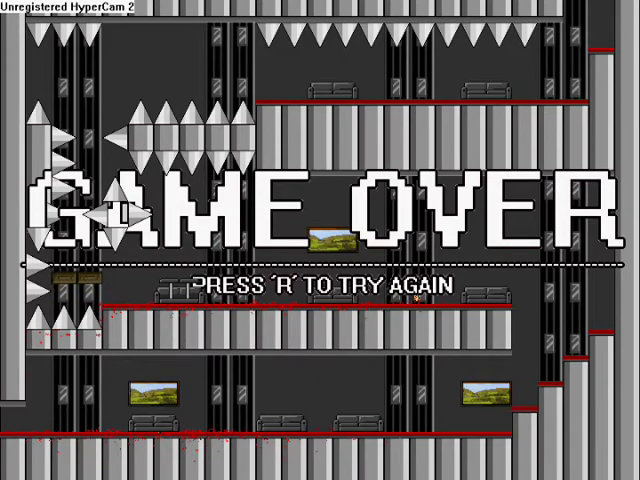
Restart and walk right along the bottom floor to the right-hand steps
key("r")
key("Right")
key("Right")
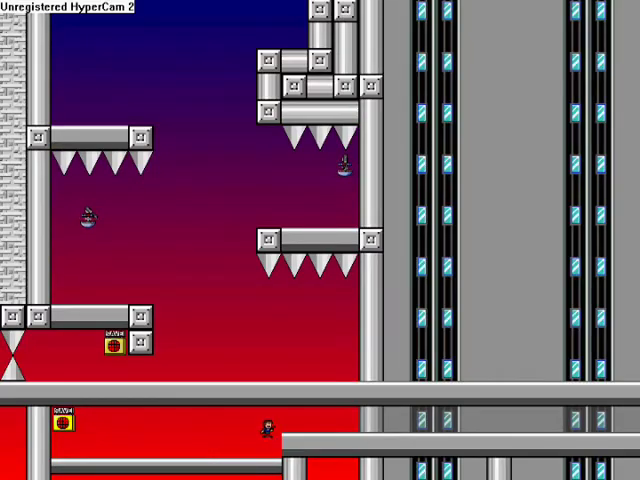
key("Right")
key("Right")
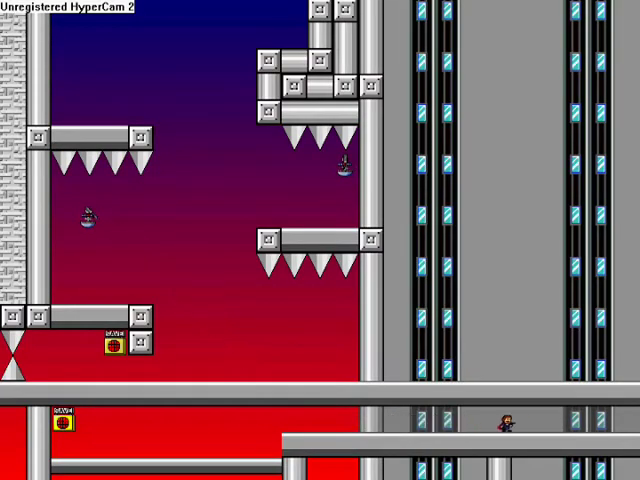
key("Right")
key("Right")
key("Right")
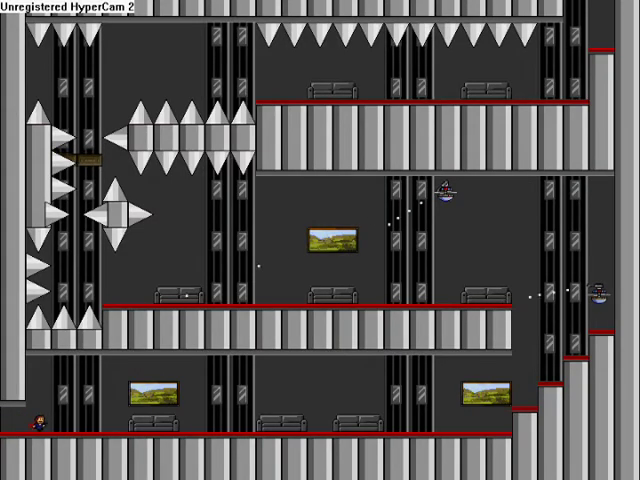
key("Right")
key("Right")
key("Right")
key("Right")
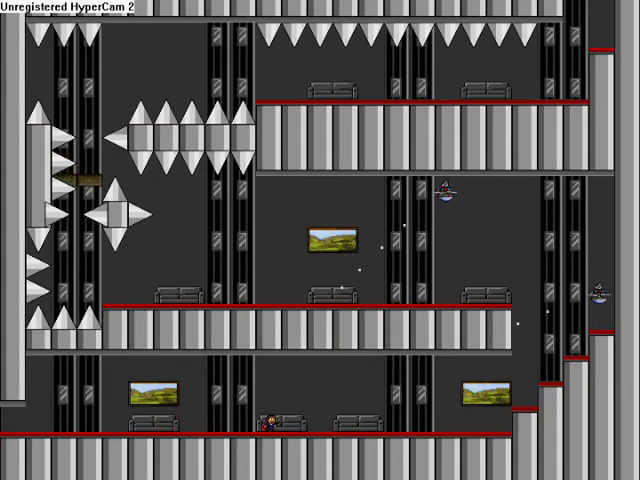
key("Right")
key("Right")
key("Right")
key("Right")
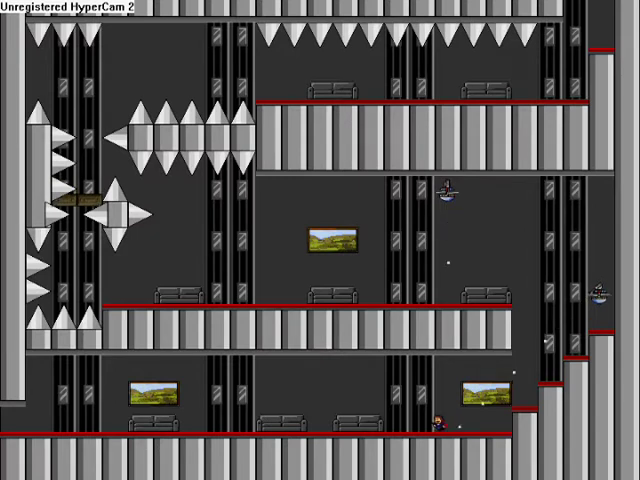
key("Right")
key("Right")
key("Right")
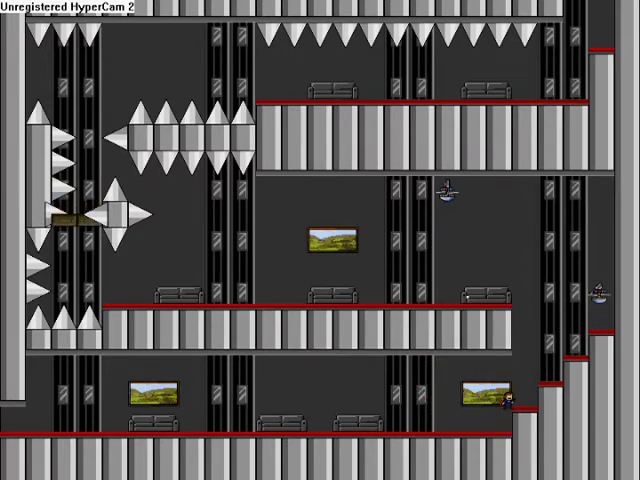
Jump onto the first step and climb the right-hand shaft
key("Right")
key("Up")
key("Right")
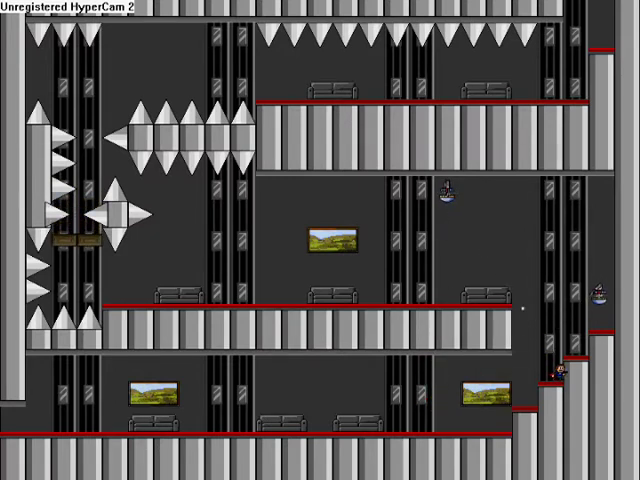
key("Up")
key("Right")
key("Up")
key("Up")
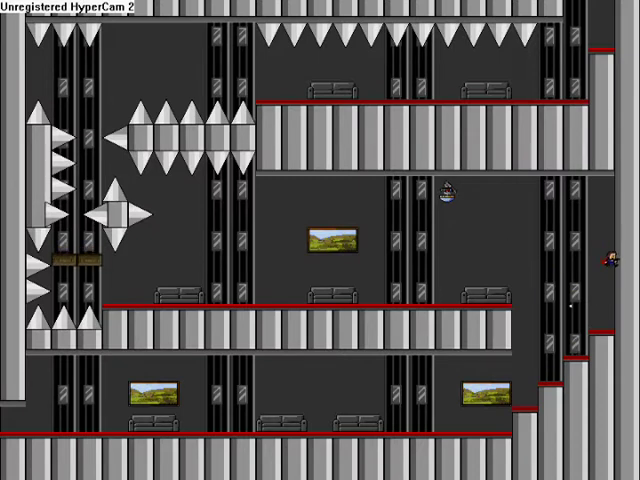
Cross left along the middle floor, jumping over the couch
key("Left")
key("Up")
key("Left")
key("Left")
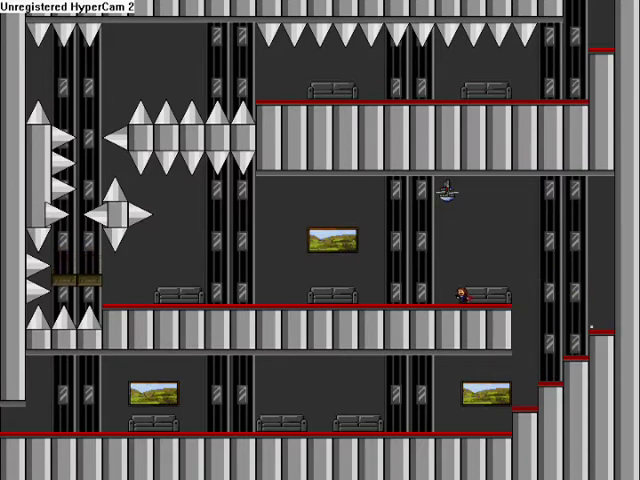
key("Left")
key("Up")
key("Left")
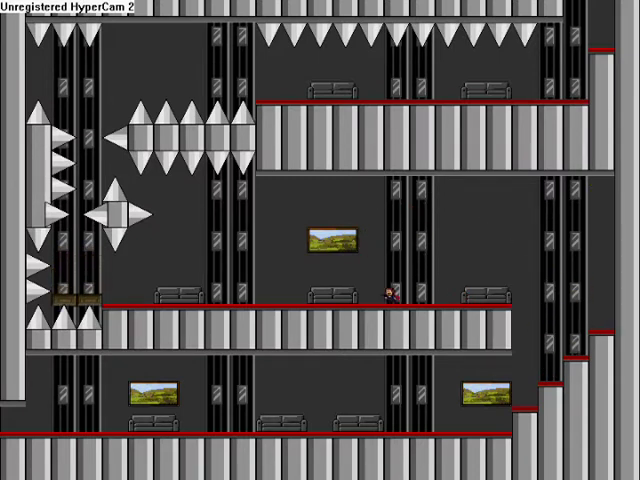
key("Left")
key("Left")
key("Left")
key("Up")
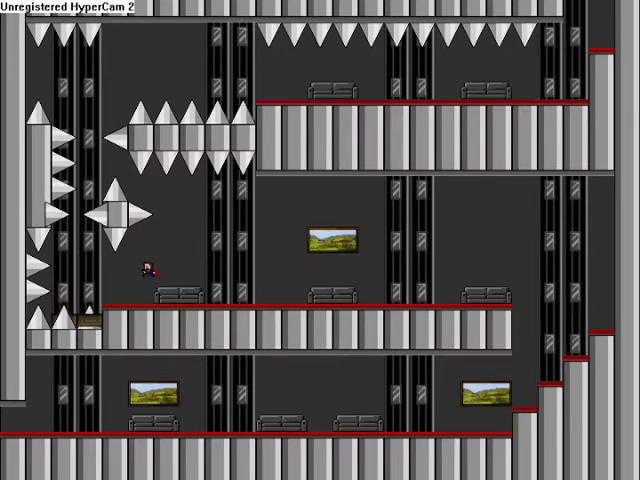
Ride the small rising platform to the top and leap right toward the exit, dying
key("Left")
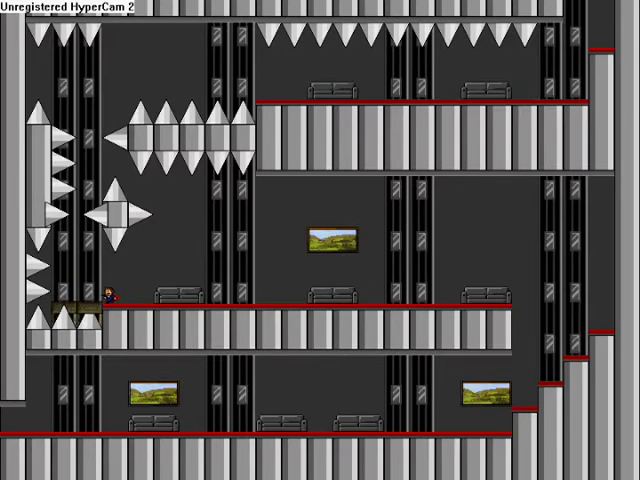
key("Up")
key("Left")
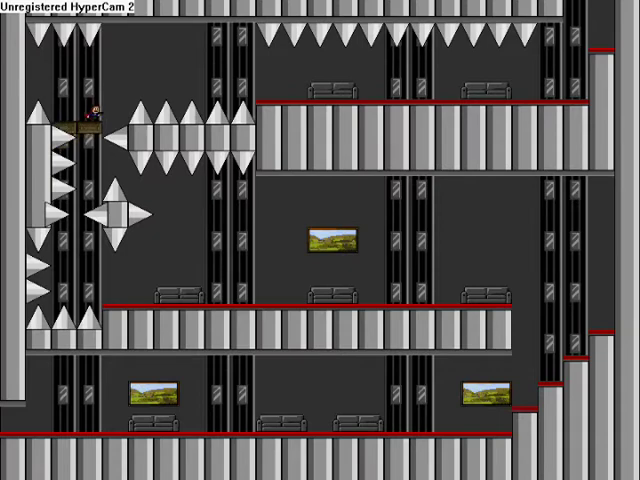
key("Right")
key("shift")
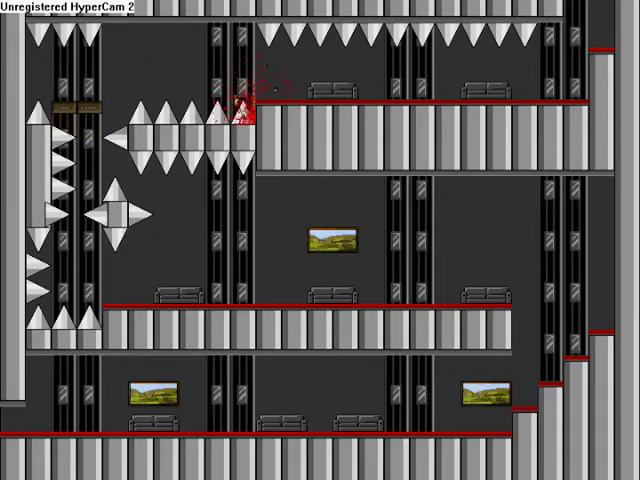
Restart, walk back into the couch room, die near the steps, and respawn
key("r")
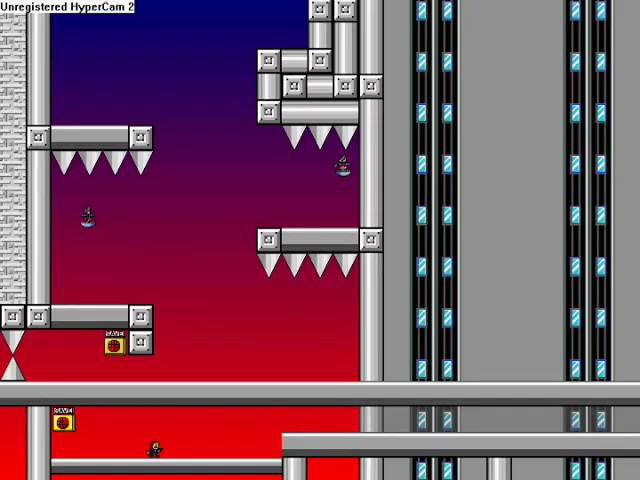
key("Right")
key("shift")
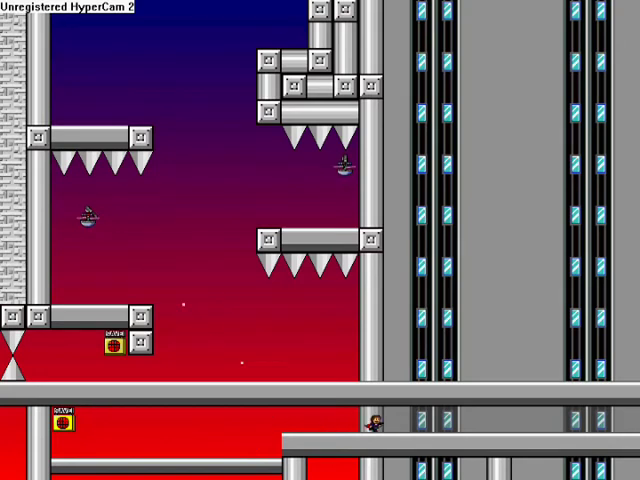
key("Right")
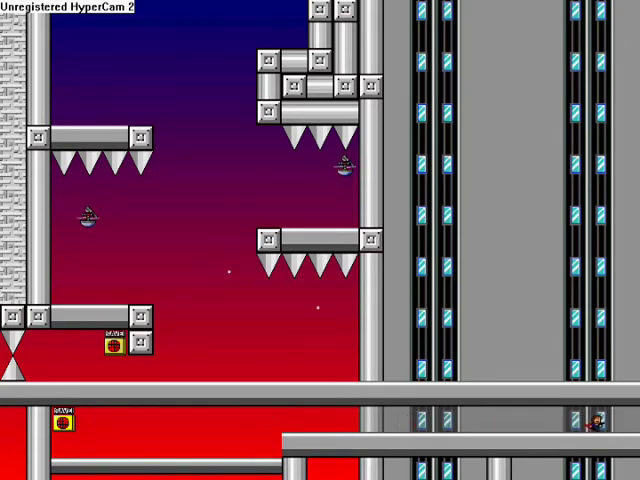
key("Right")
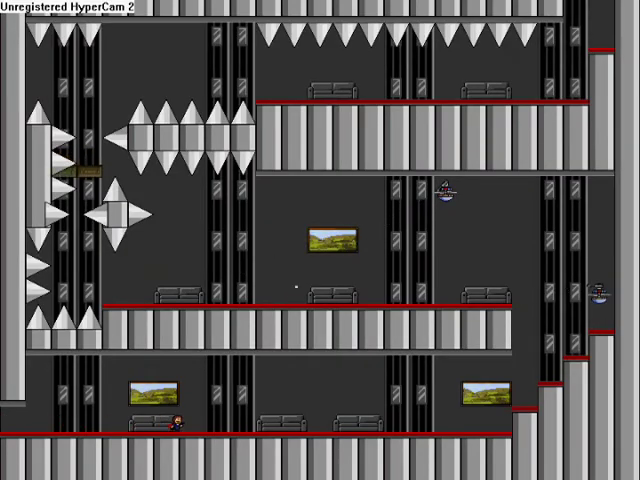
key("Right")
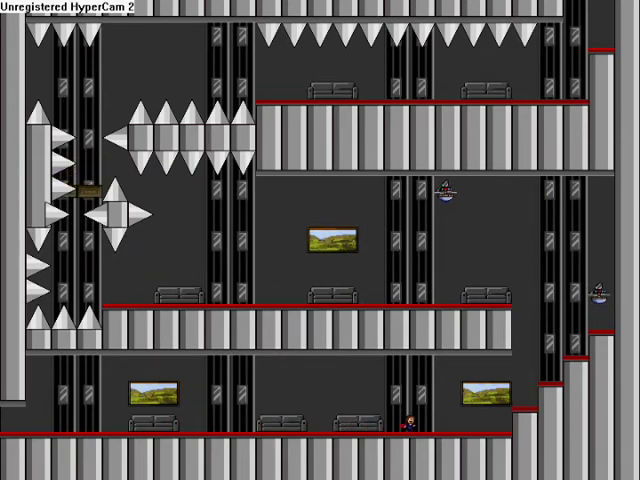
key("Right")
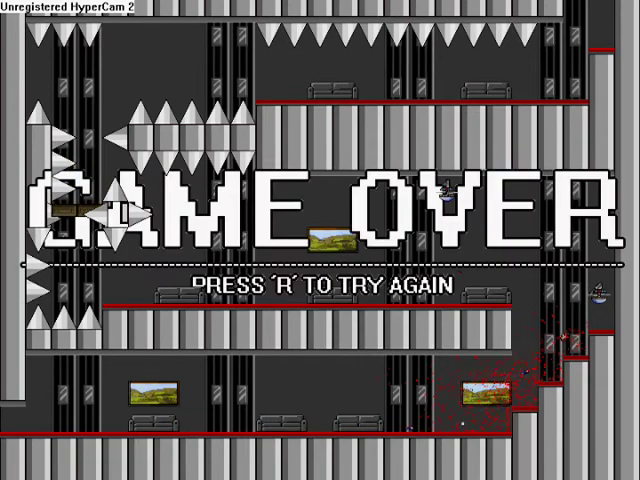
key("r")
Run from the save point into the spiked couch room along the bottom floor
key("shift+Right")
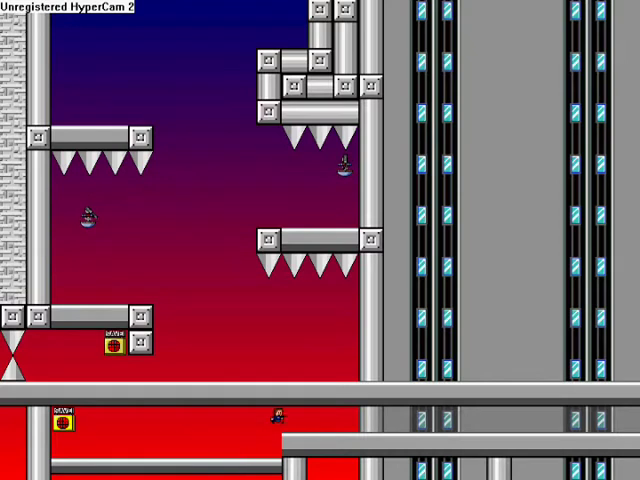
key("Right")
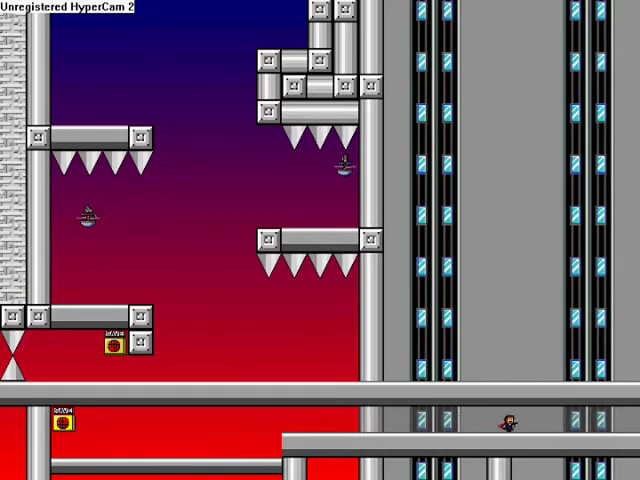
key("Right")
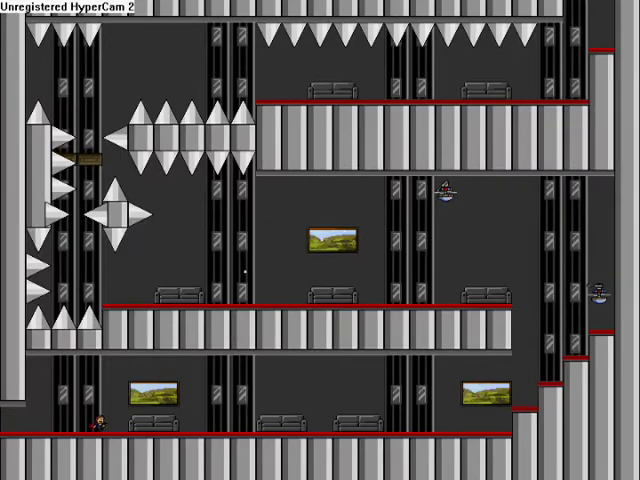
key("Right")
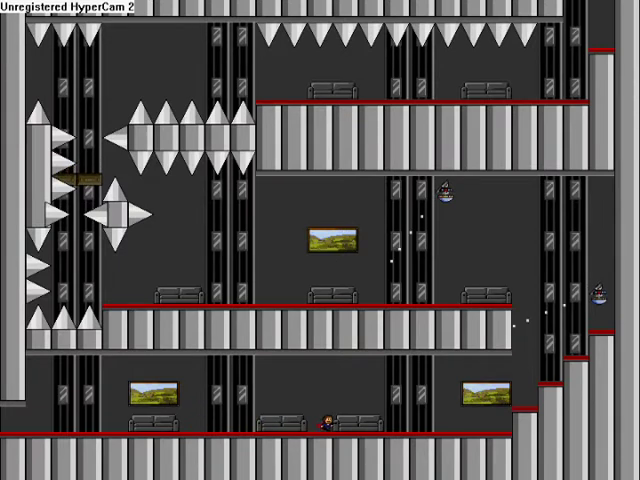
key("Right")
key("Right")
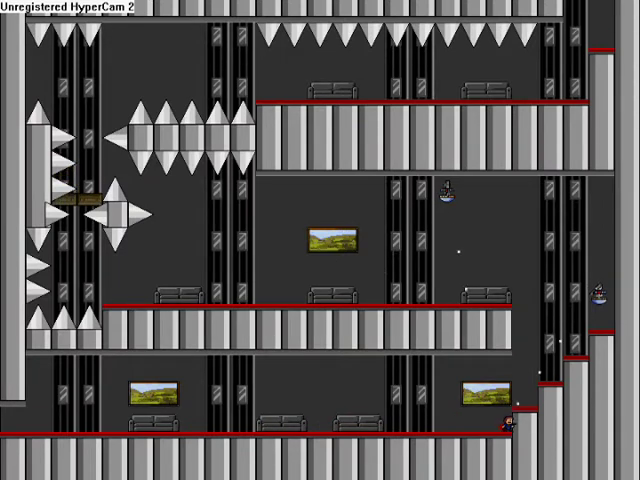
Climb the right-hand steps onto the right-hand ledge
key("shift")
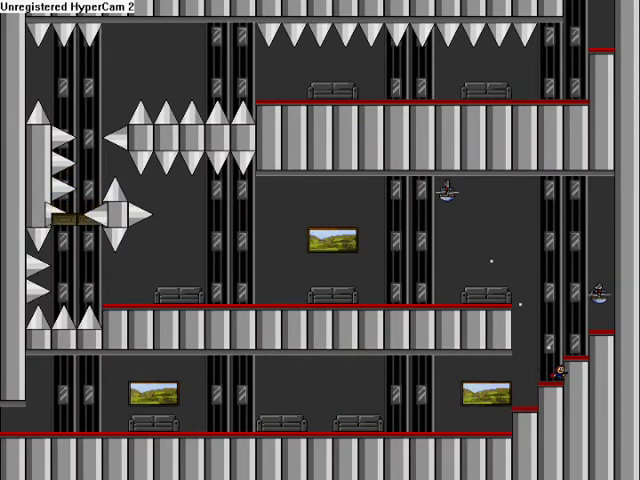
key("shift")
key("Right")
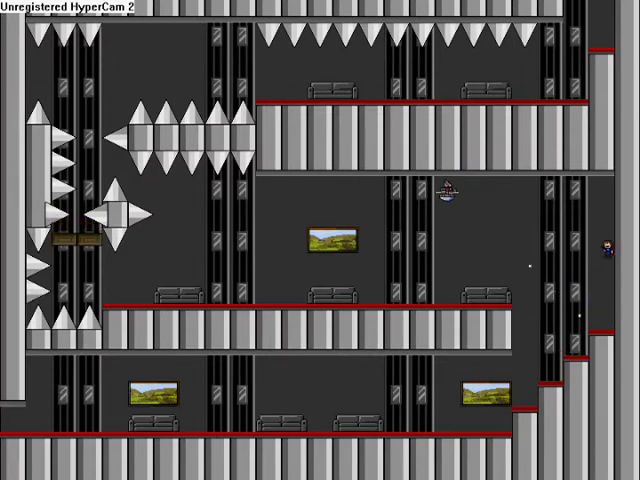
key("Left")
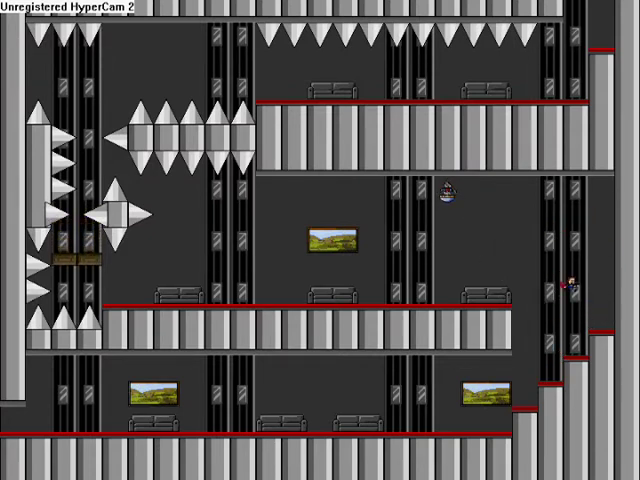
key("Right")
key("shift")
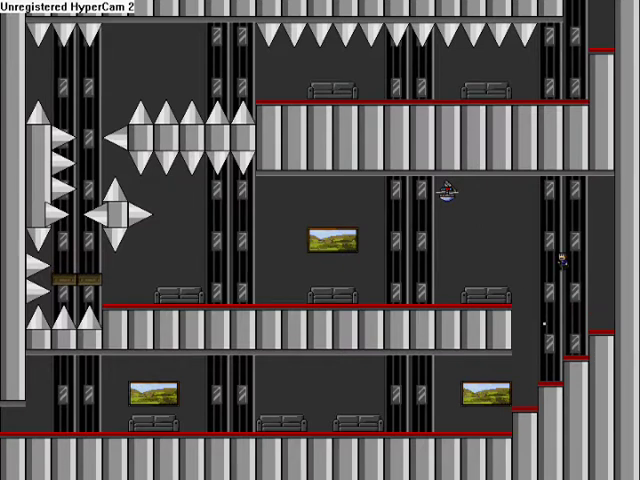
Leap left to the middle floor, jump the couch, and land on the lift platform
key("Left")
key("shift")
key("Left")
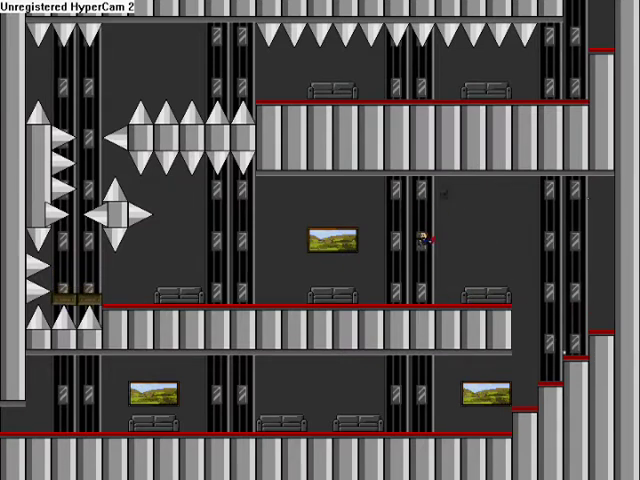
key("Left")
key("shift")
key("Left")
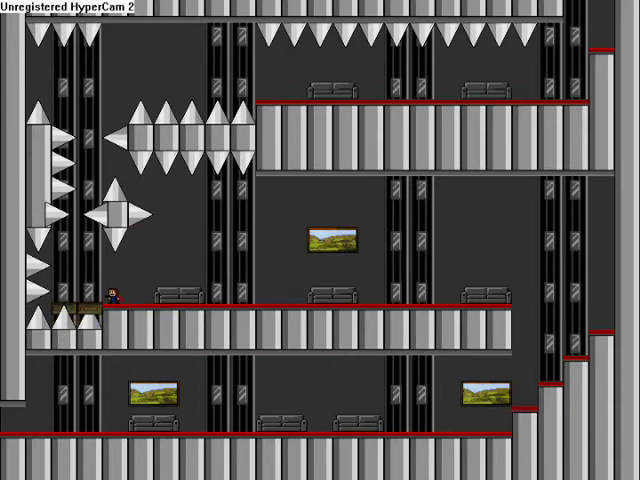
key("Left")
Ride the rising lift up the left shaft and jump off at the top
key("shift")
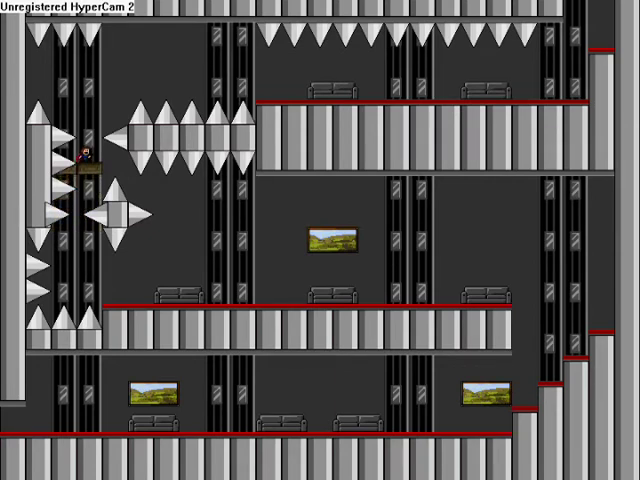
key("Up")
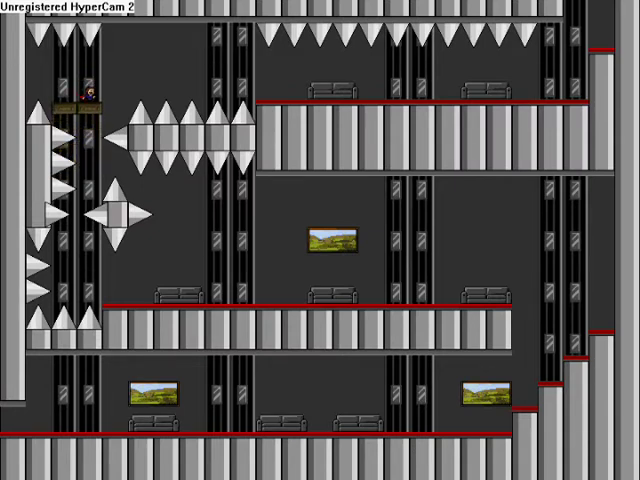
key("Up")
Run right along the top corridor and jump up the right shaft into the next room
key("Right")
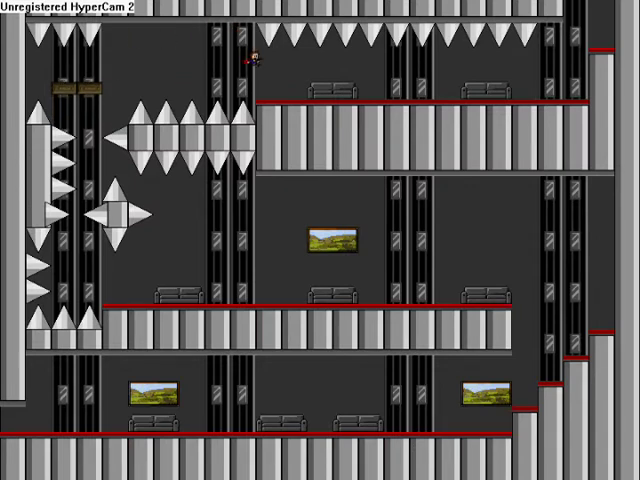
key("Right")
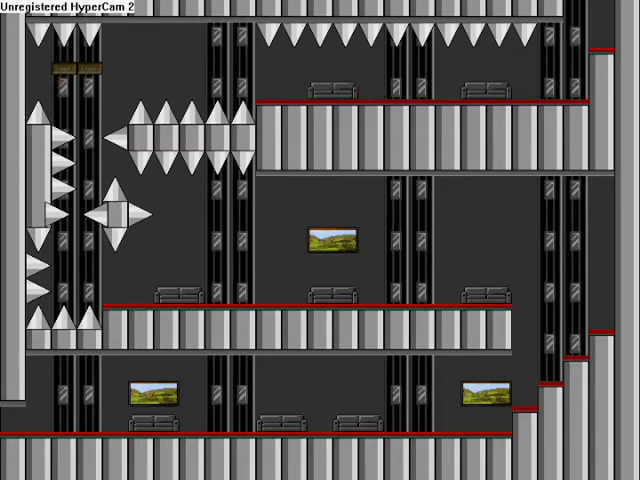
key("Right")
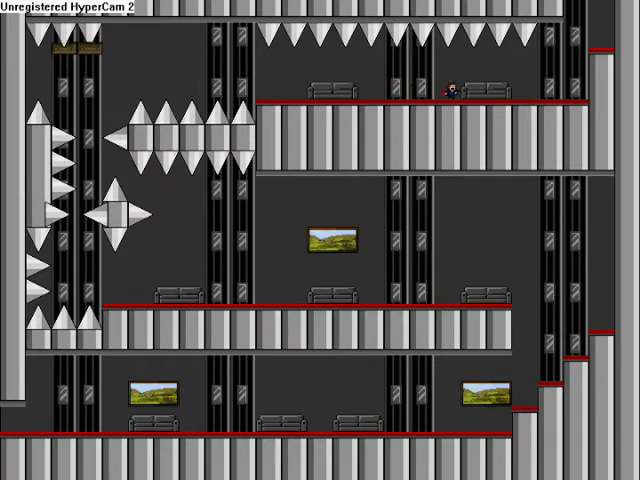
key("Right")
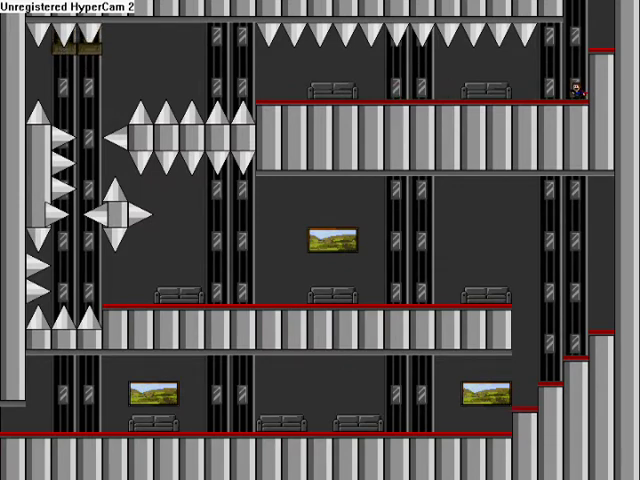
key("shift")
key("Right")
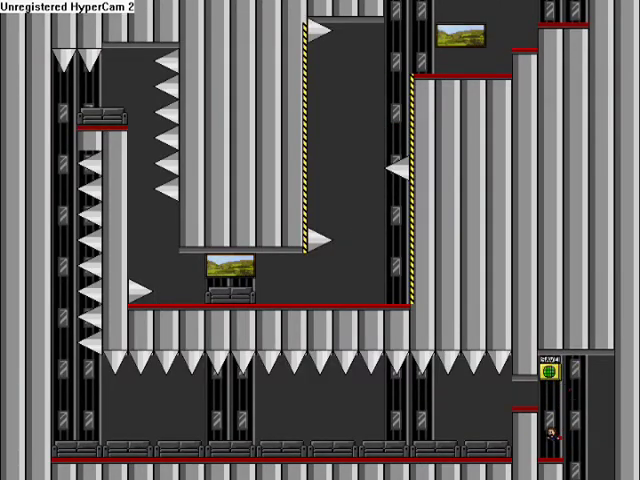
Touch the SAVE block, then drop into the room below and come back
key("Up")
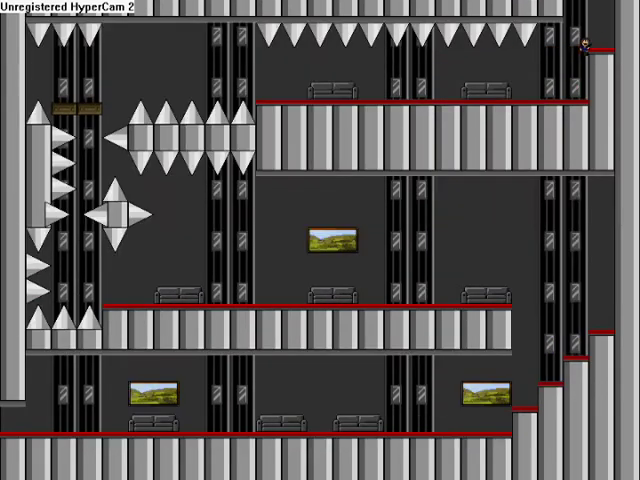
key("Down")
key("Down")
key("Left")
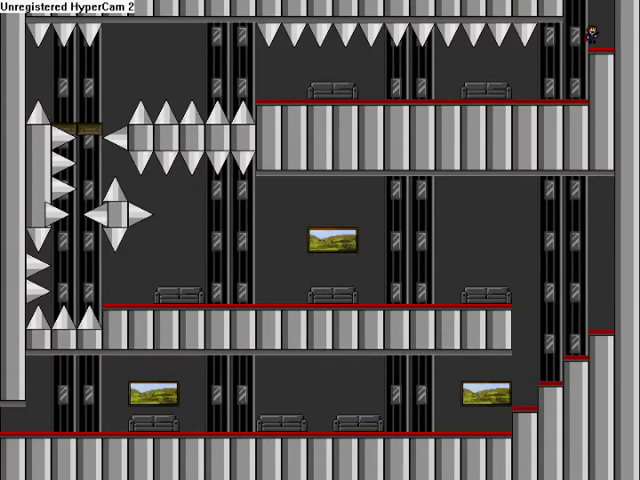
key("Up")
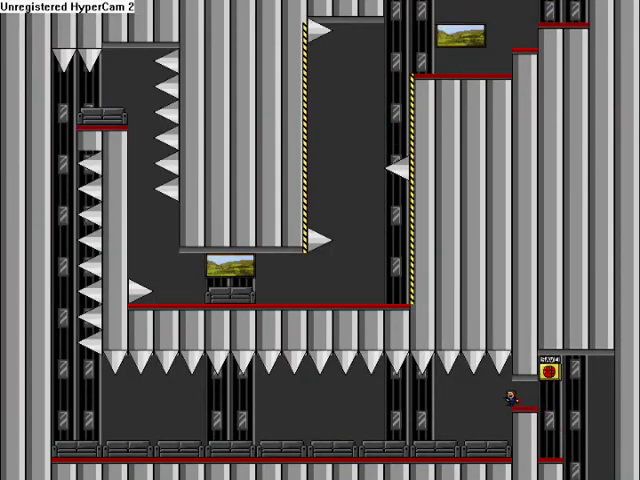
Twice jump left over the spiked gap, die, and restart with R
key("shift")
key("Left")
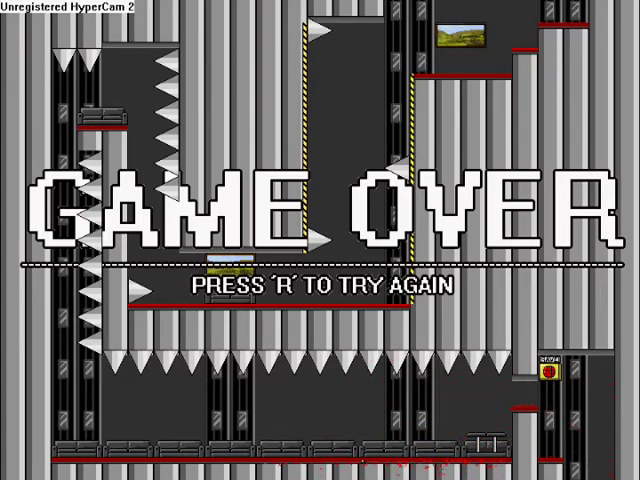
key("r")
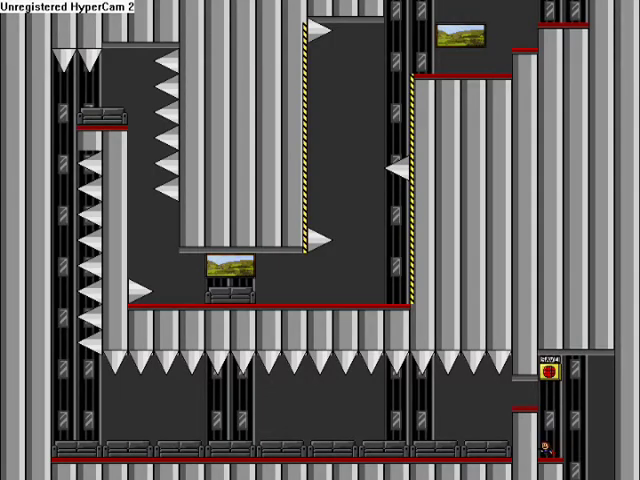
key("Left")
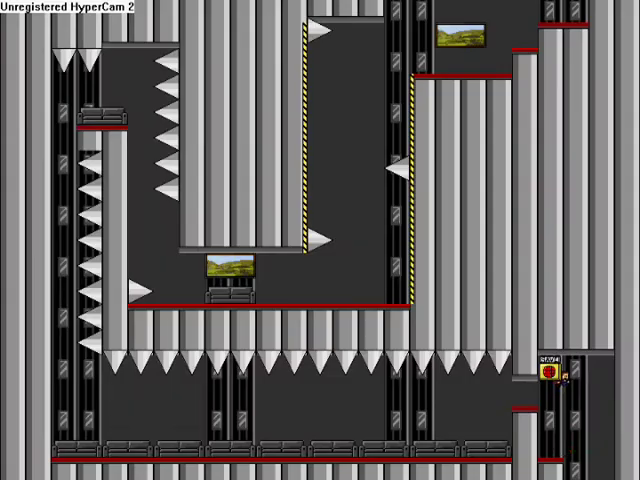
key("Left")
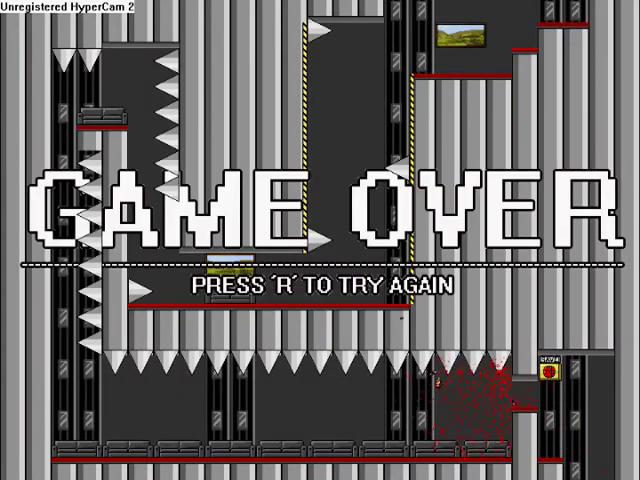
key("r")
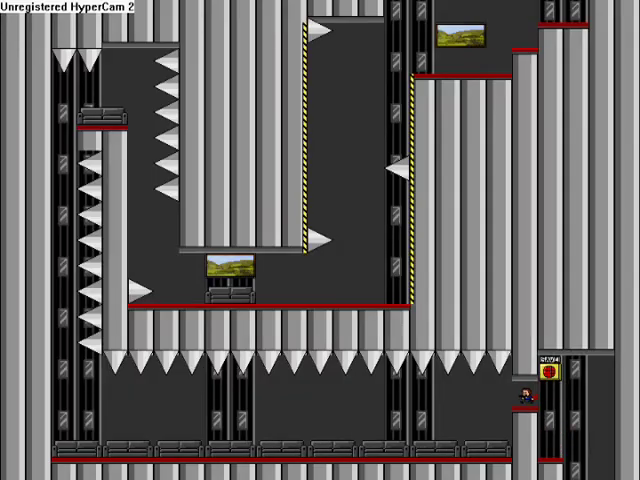
Run and jump left under the ceiling spikes, die, and restart
key("Left")
key("shift")
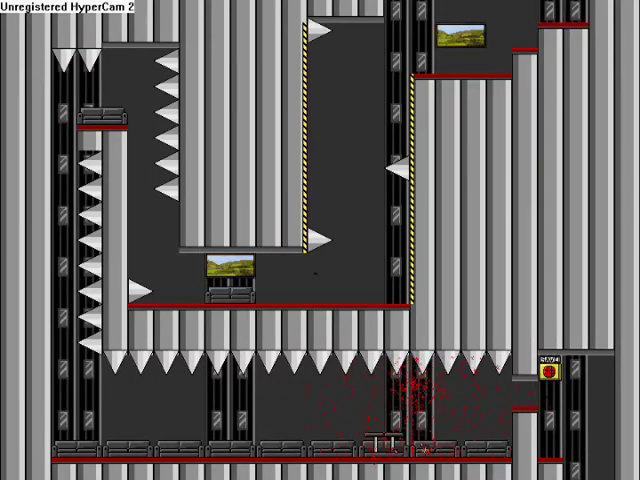
key("r")
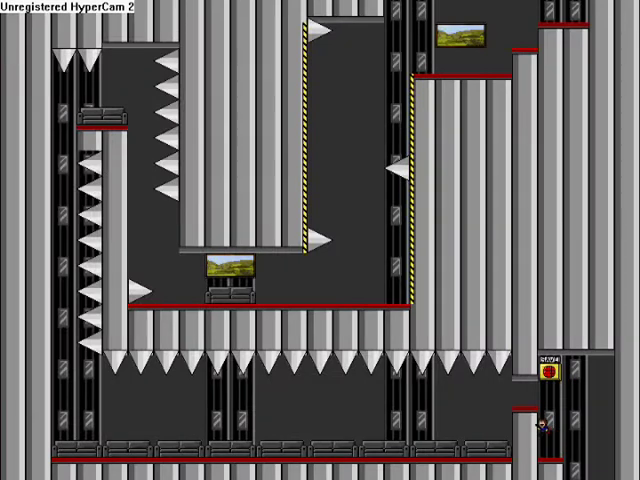
Make two more runs left past the ceiling spikes, dying and restarting
key("Left")
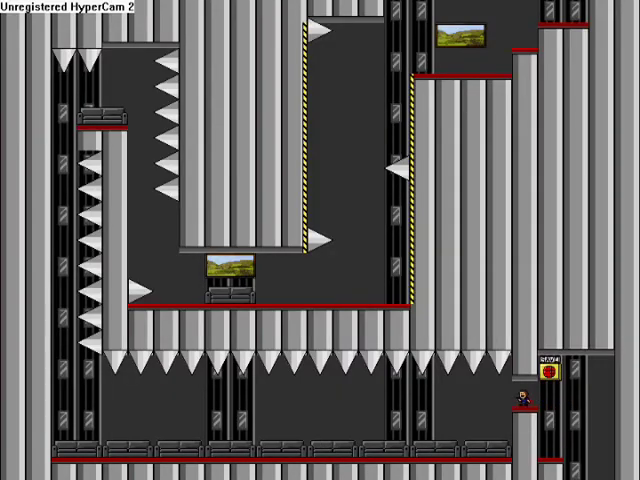
key("Left")
key("shift")
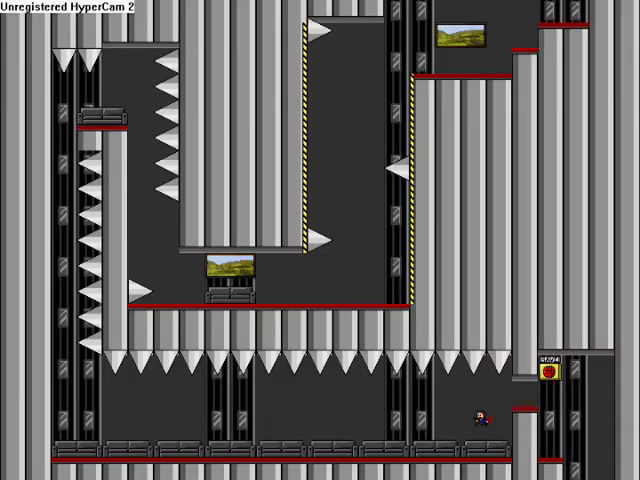
key("Left")
key("Left")
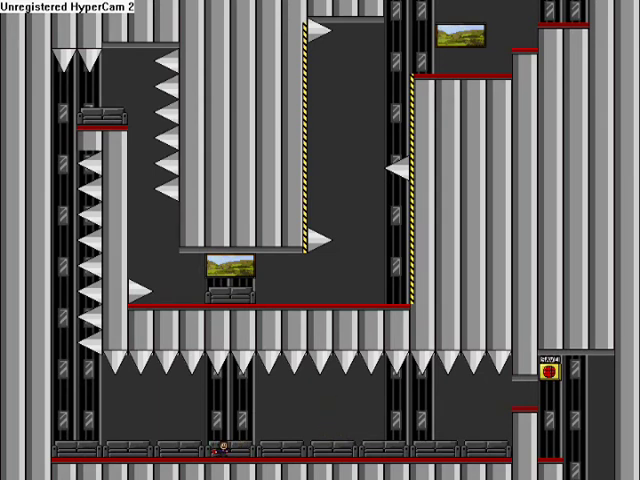
key("shift")
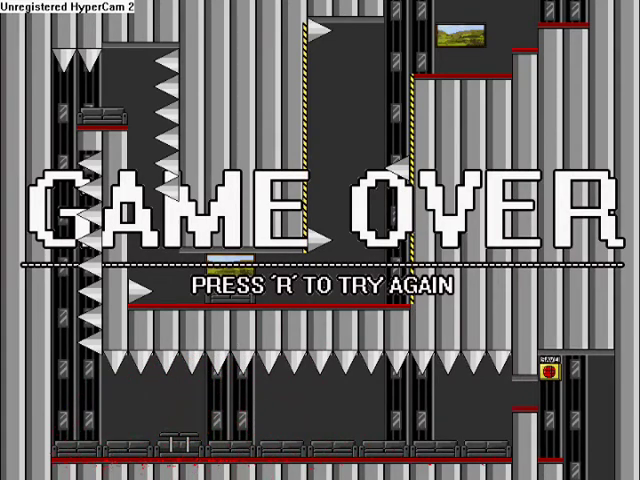
key("r")
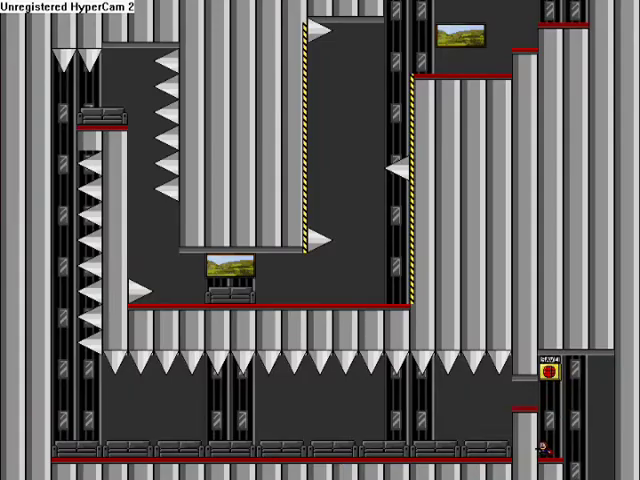
Run left from the save point, land on the floor, and jump up the left shaft
key("shift")
key("Left")
key("Left")
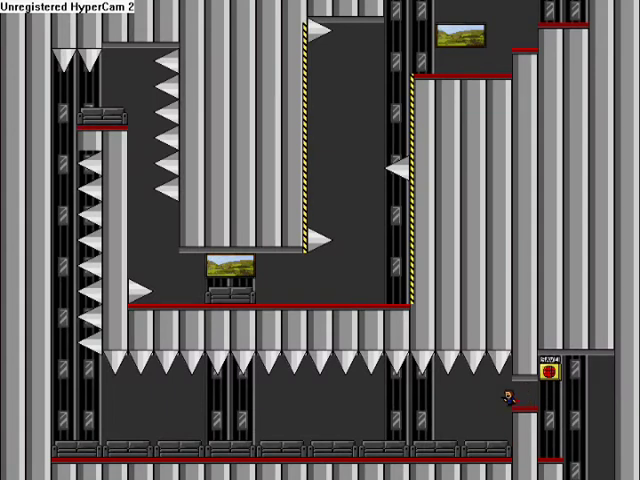
key("Left")
key("Left")
key("Left")
key("Left")
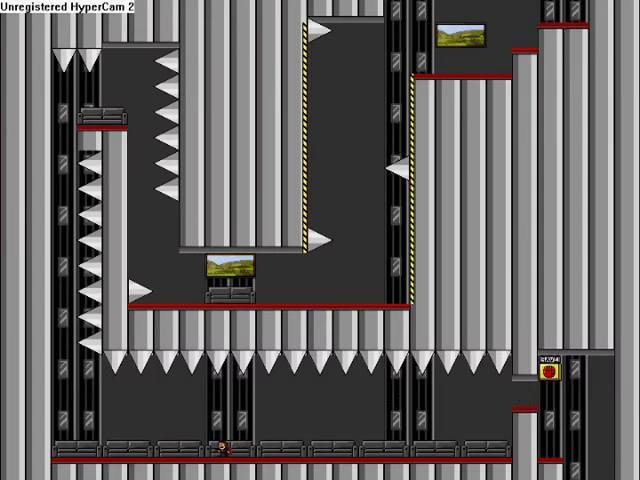
key("Left")
key("Left")
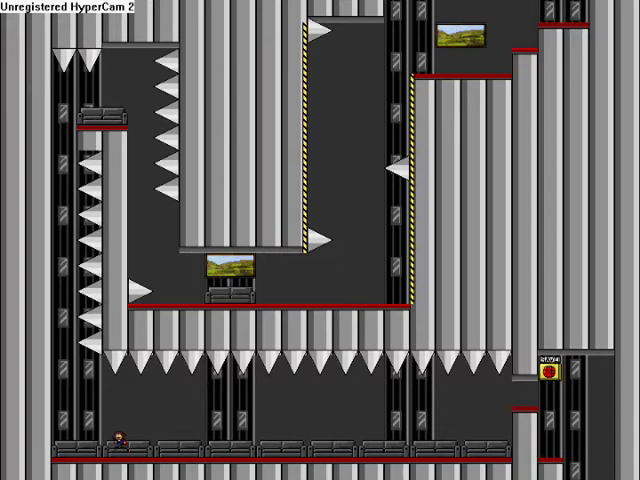
key("Left")
key("shift")
key("shift")
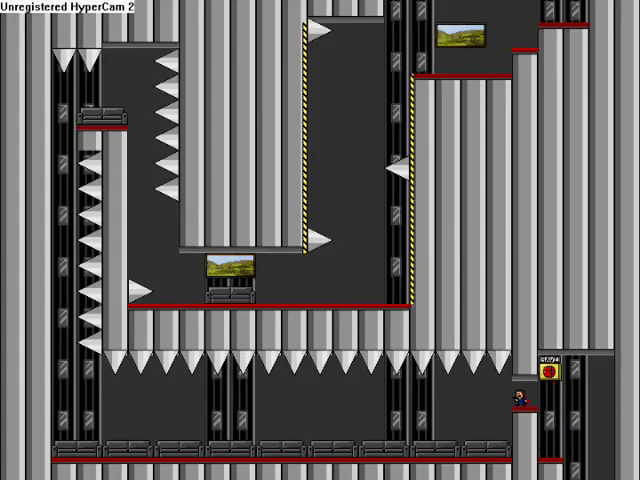
Attempt two quick jumps under the ceiling spikes, dying and restarting each time
key("Left")
key("Left")
key("shift")
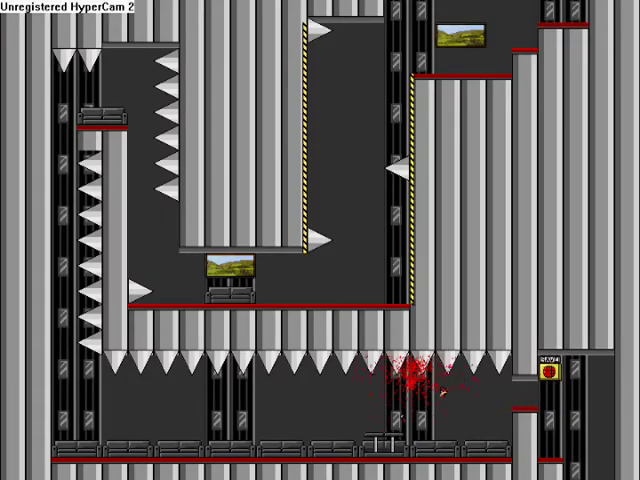
key("r")
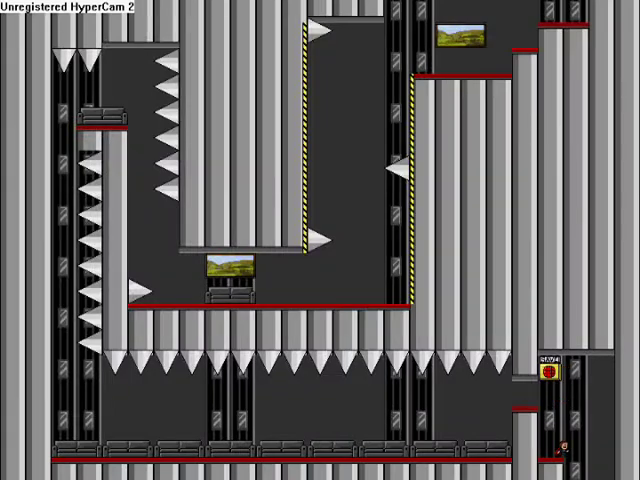
key("Left")
key("shift")
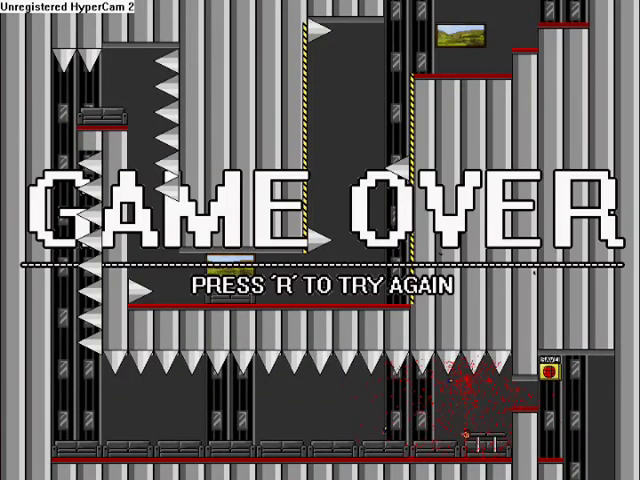
key("r")
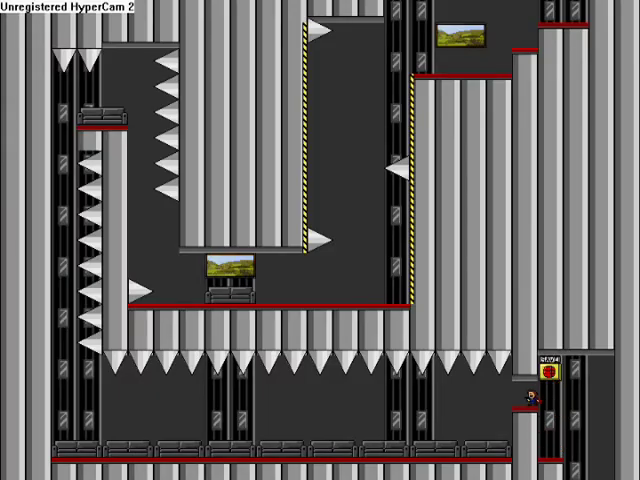
Jump left across the pit under the ceiling spikes, then die and restart
key("Left")
key("shift")
key("Left")
key("shift")
key("shift")
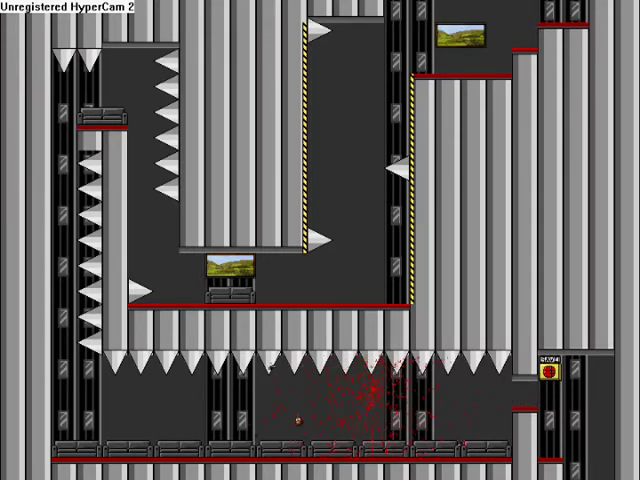
key("r")
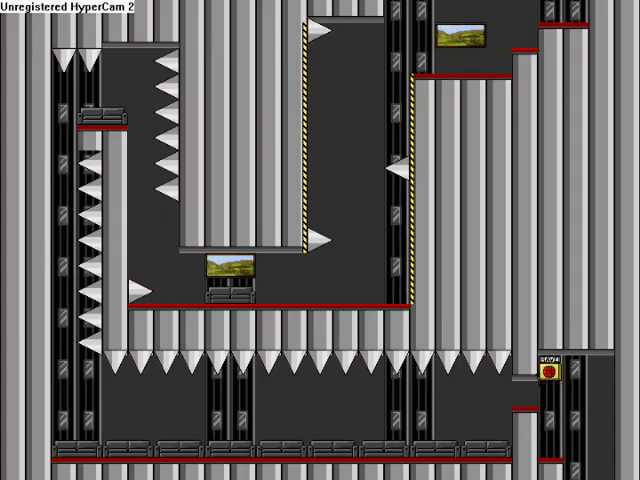
Jump off the starting ledge and hop left along the bottom corridor
key("Left")
key("shift")
key("Left")
key("Left")
key("Left")
key("shift")
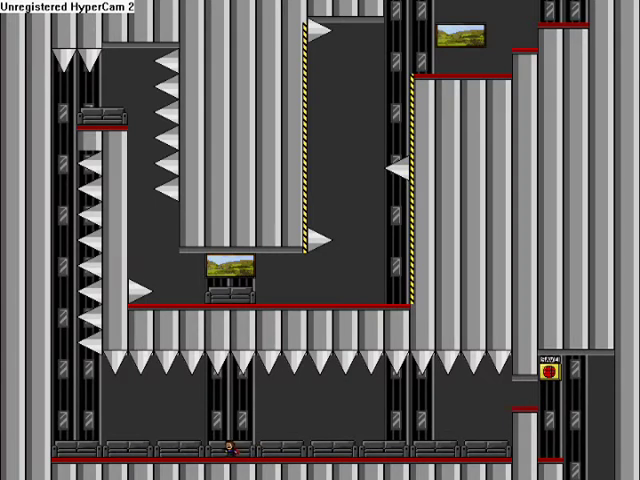
key("Left")
key("shift")
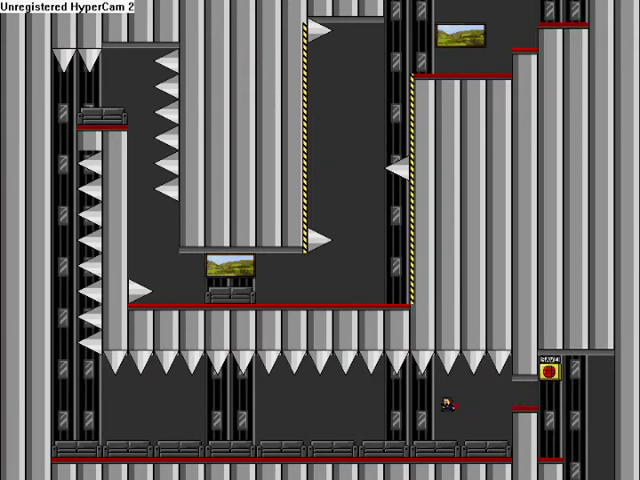
Walk left, jump the gap, climb the left shaft, die on its spikes, and restart
key("Left")
key("Left")
key("Left")
key("shift")
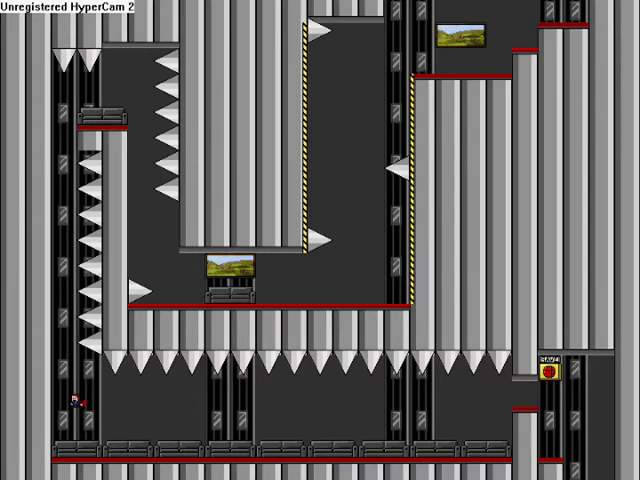
key("shift")
key("shift")
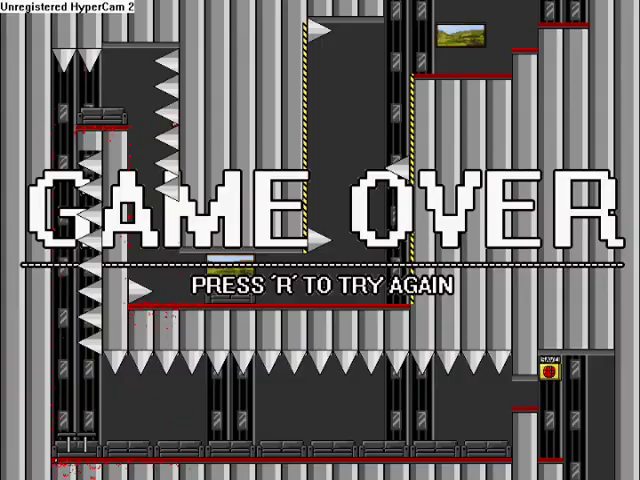
key("r")
Run left under the ceiling spikes along the bottom floor and climb the left shaft
key("Left")
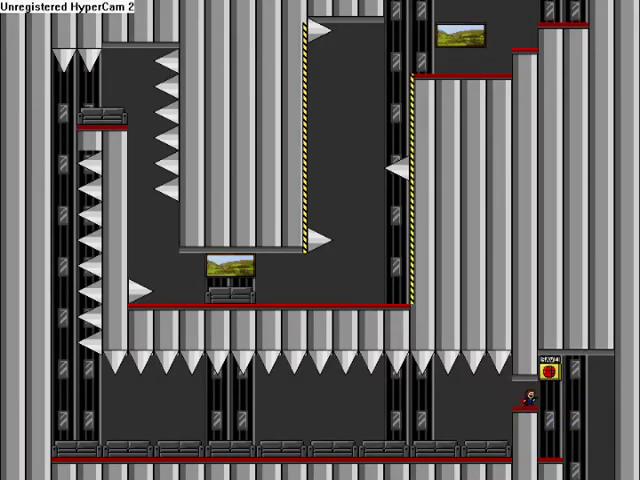
key("Left")
key("shift")
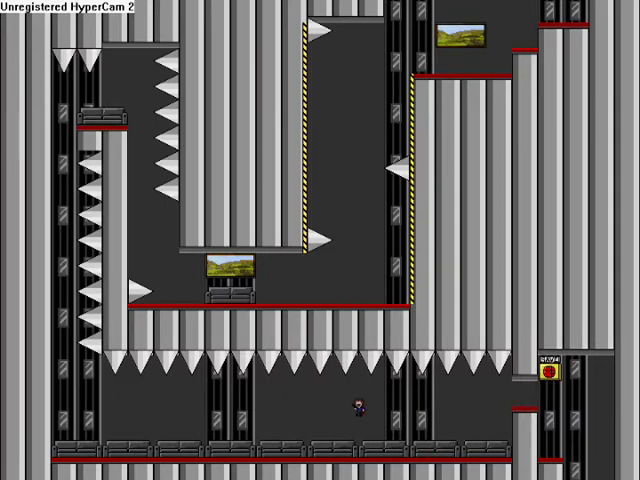
key("Left")
key("shift")
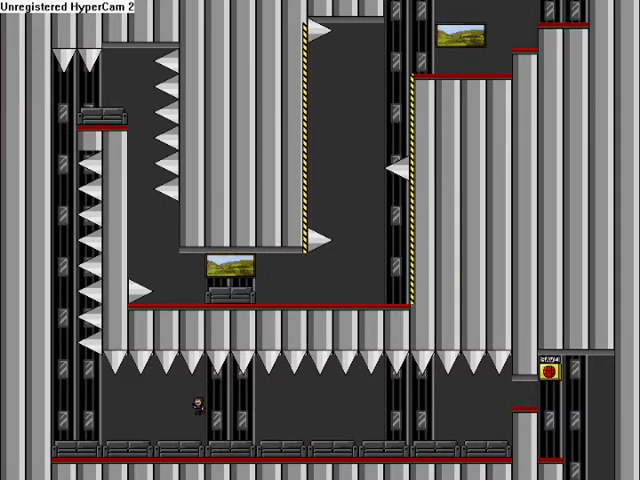
key("Left")
key("shift")
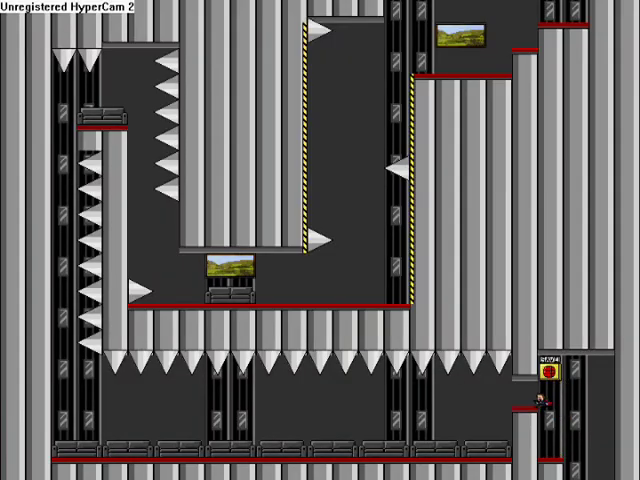
After a spike death, restart and jump left through the spiked corridor again
key("Left")
key("shift")
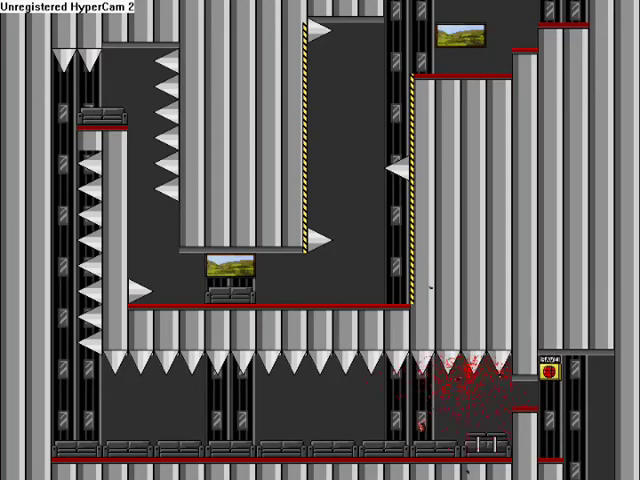
key("r")
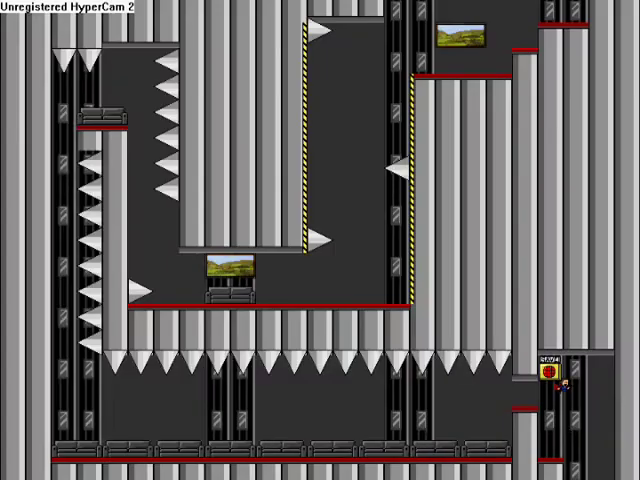
key("shift")
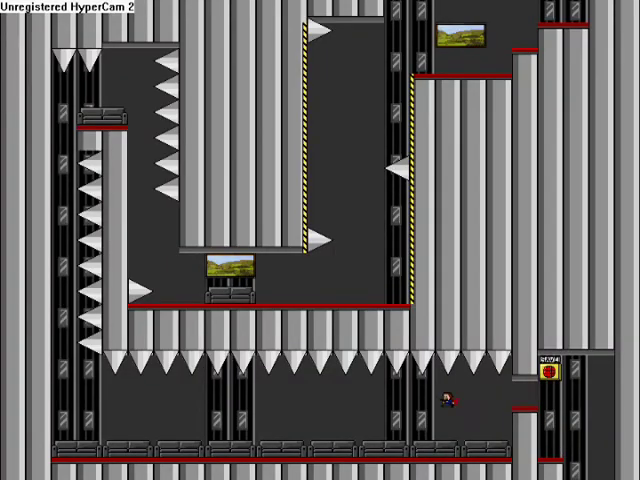
key("Left")
key("shift")
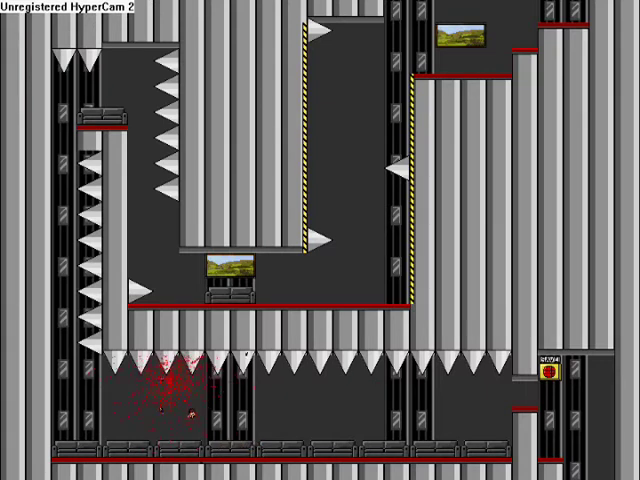
Restart once more, drop off the ledge and jump heading left
key("r")
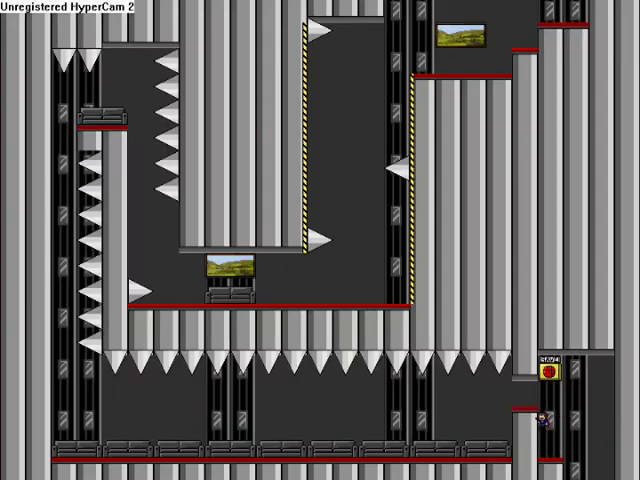
key("Left")
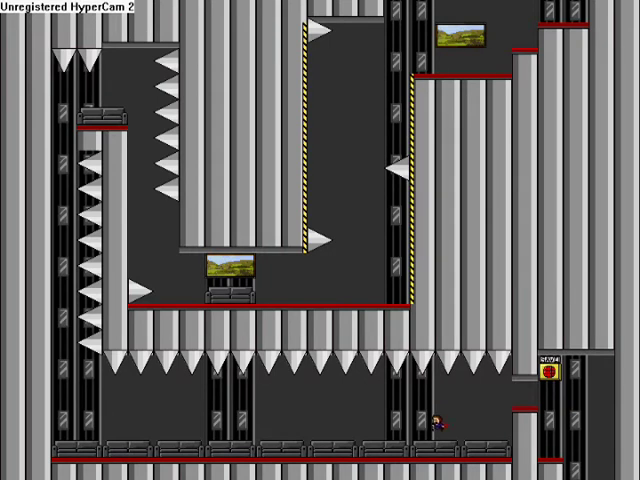
key("Left")
key("shift")
key("Left")
Jump the floor gap, die, and retry along the lower area before restarting
key("shift")
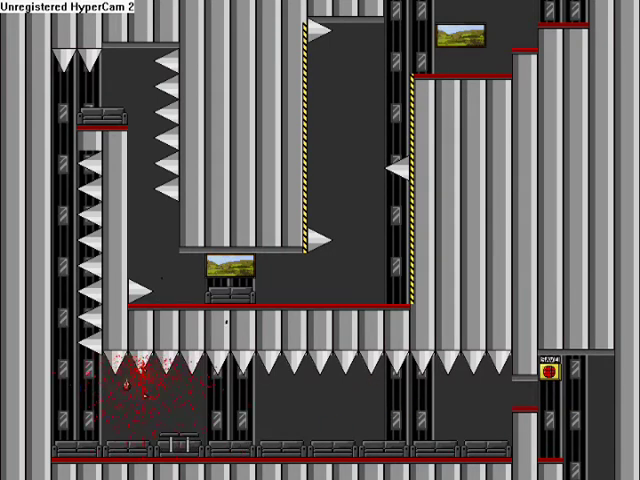
key("r")
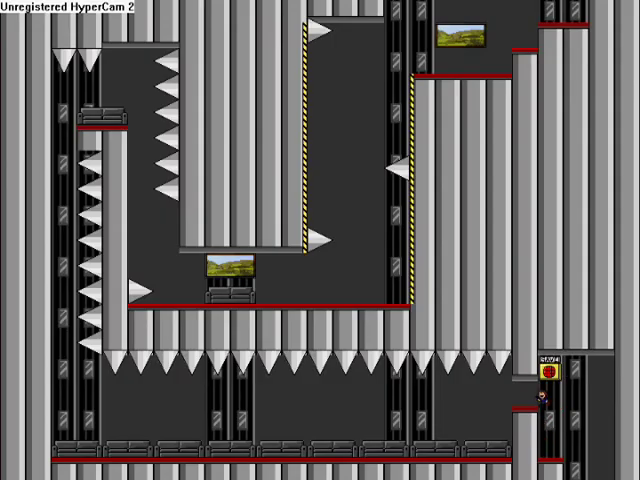
key("Left")
key("shift")
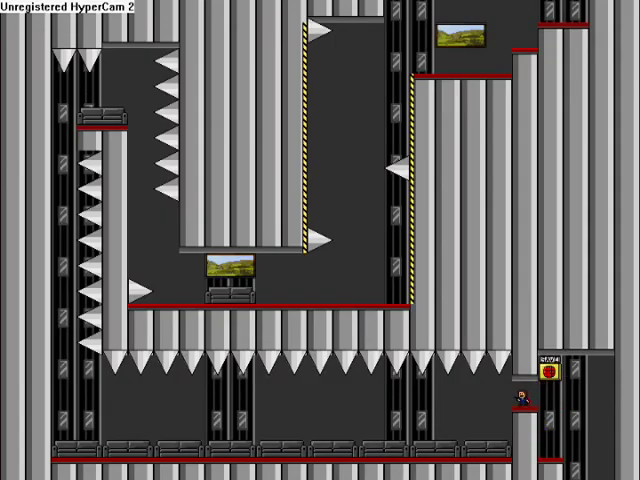
key("Left")
key("shift")
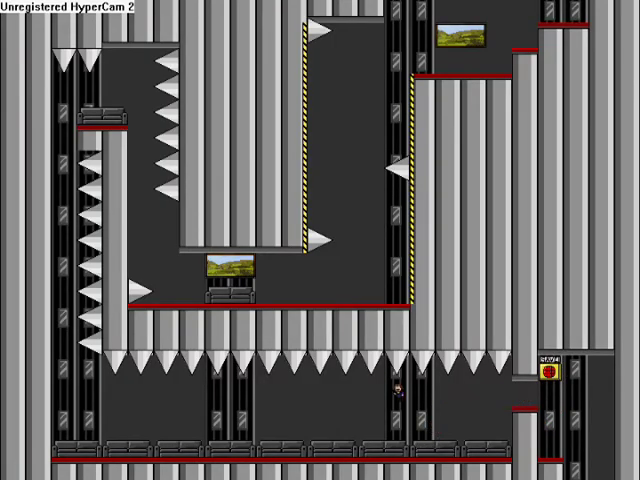
key("r")
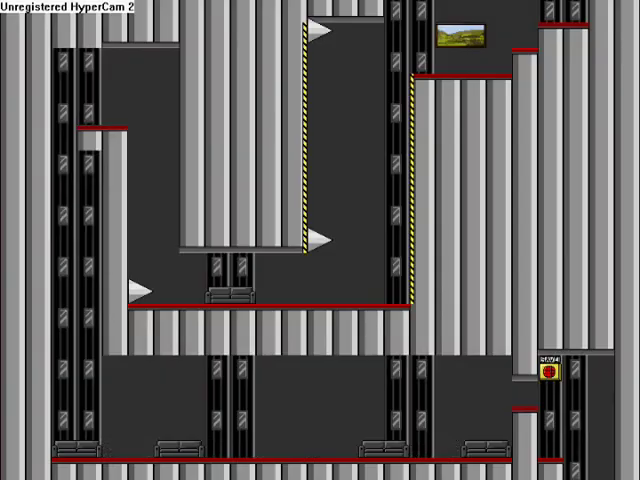
Jump left off the save ledge, drop to the floor and climb the left wall
key("Left")
key("shift")
key("Left")
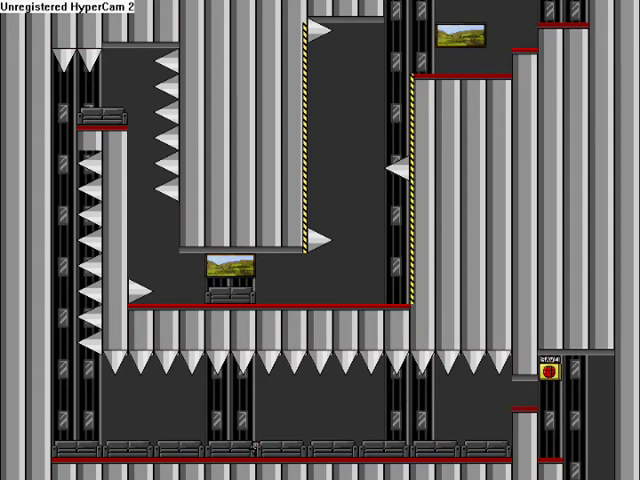
key("Left")
key("shift")
key("shift")
key("shift")
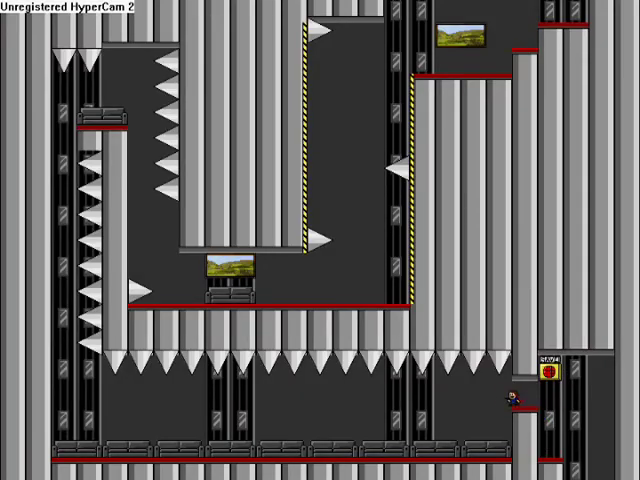
Leave the spawn ledge, jump across the corridor, die, and jump near the left wall after respawning
key("shift")
key("Left")
key("shift")
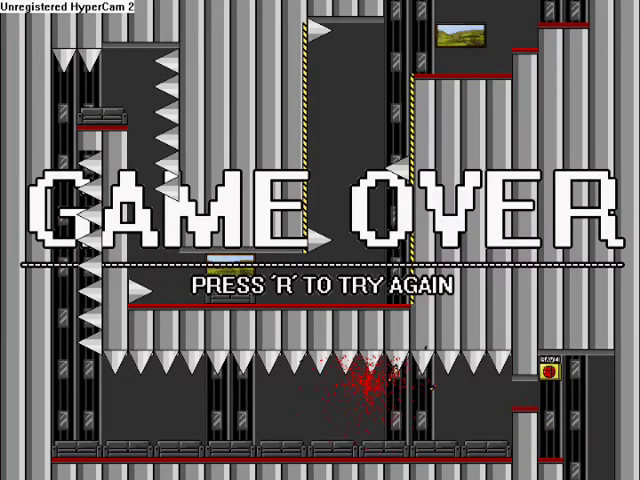
key("r")
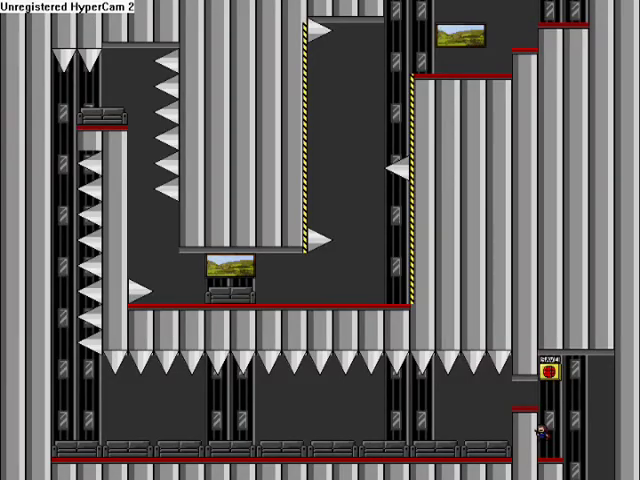
key("Left")
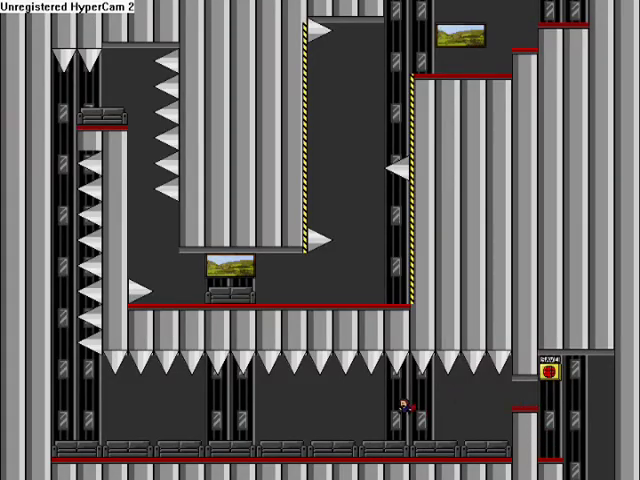
key("Left")
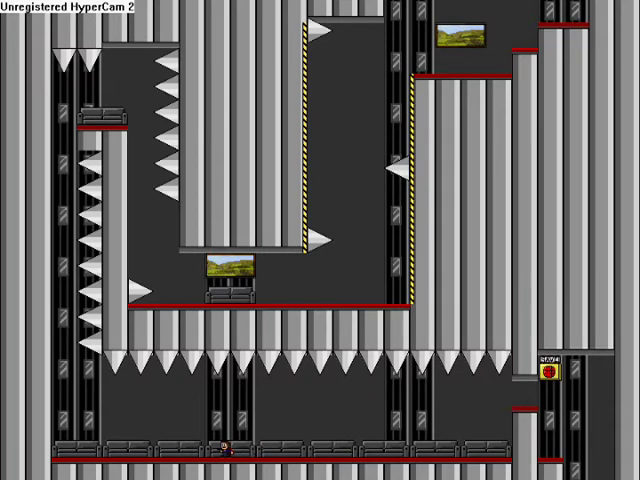
key("shift")
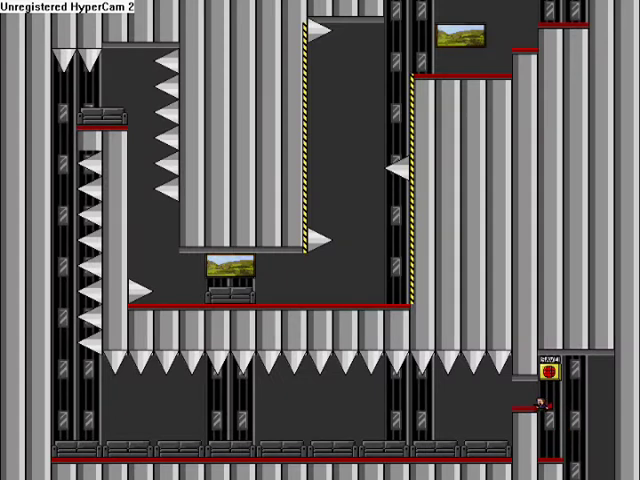
Jump off the small ledge and run left under the ceiling spikes, then restart
key("Left")
key("shift")
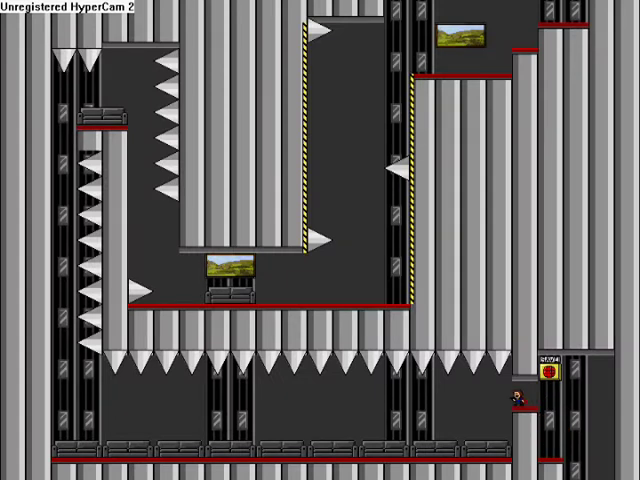
key("Left")
key("shift")
key("shift")
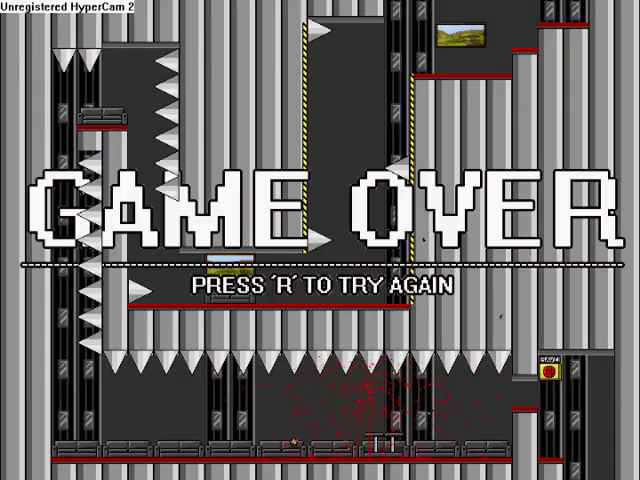
key("r")
Run and jump left along the bottom corridor from the save point, then restart
key("Left")
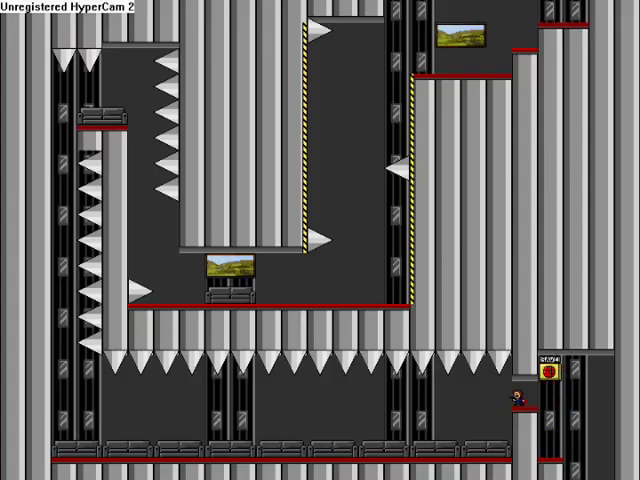
key("shift")
key("Left")
key("shift")
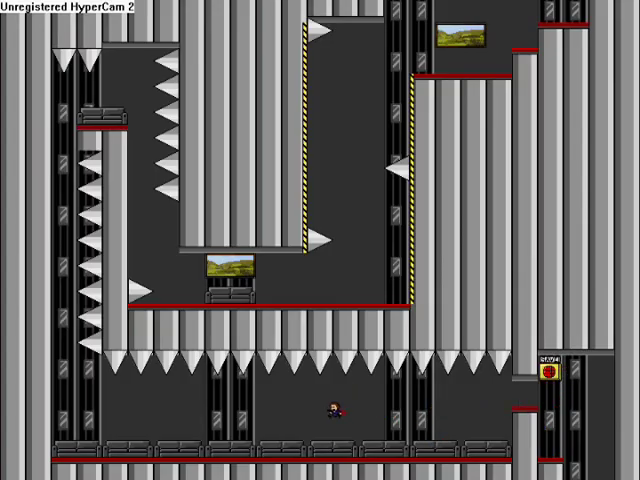
key("Left")
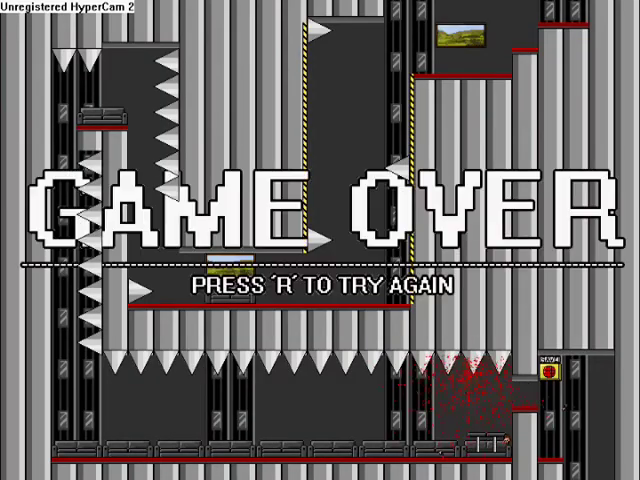
key("r")
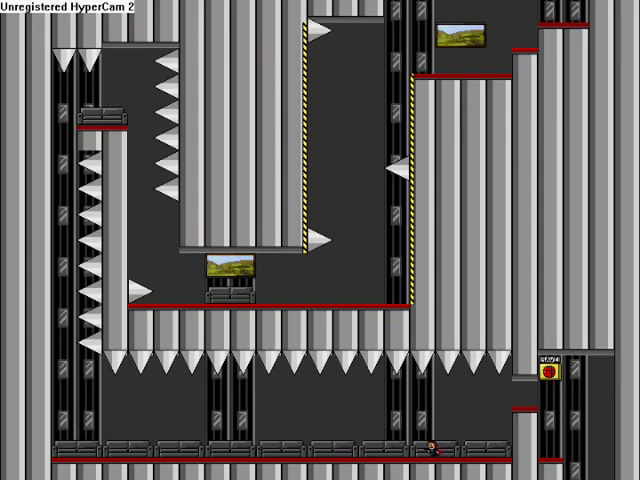
Drop to the bottom floor, run left and jump up into the left shaft
key("Left")
key("shift")
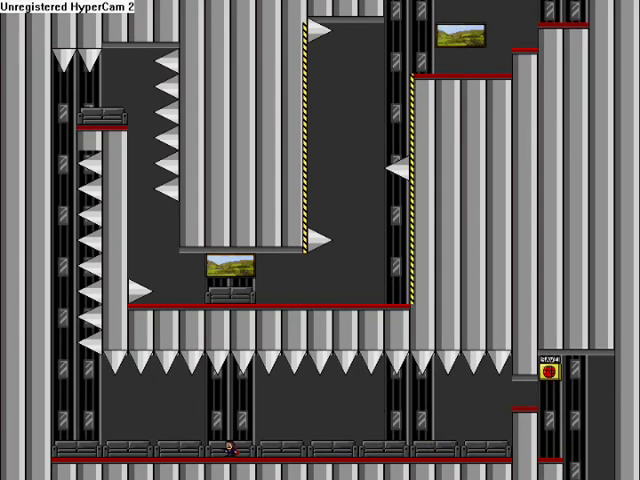
key("shift")
key("Left")
key("Left")
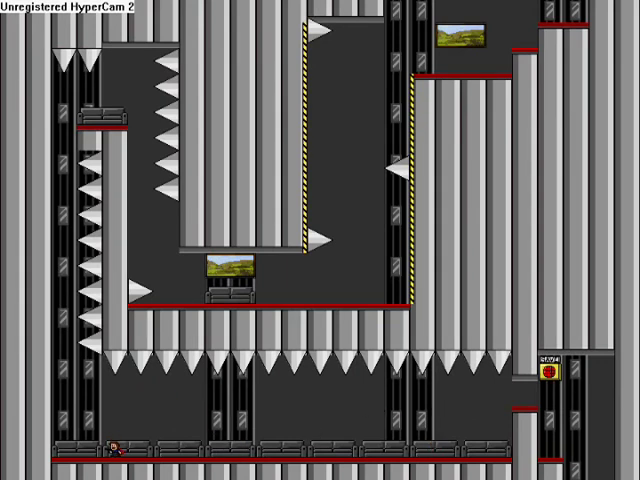
key("Left")
key("shift")
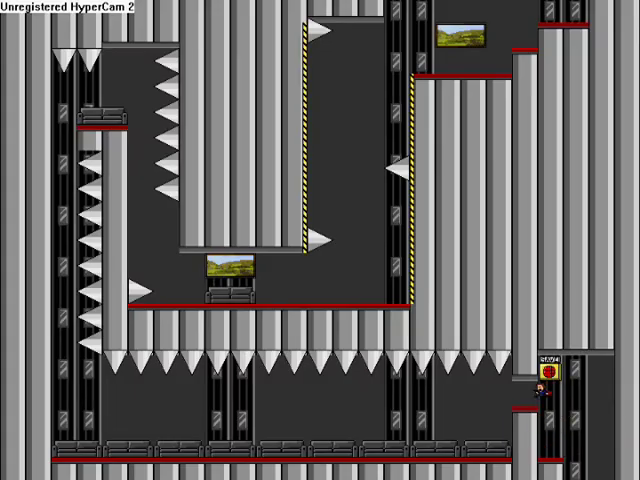
Run left along the bottom floor, climb the left shaft, and restart after game over
key("Left")
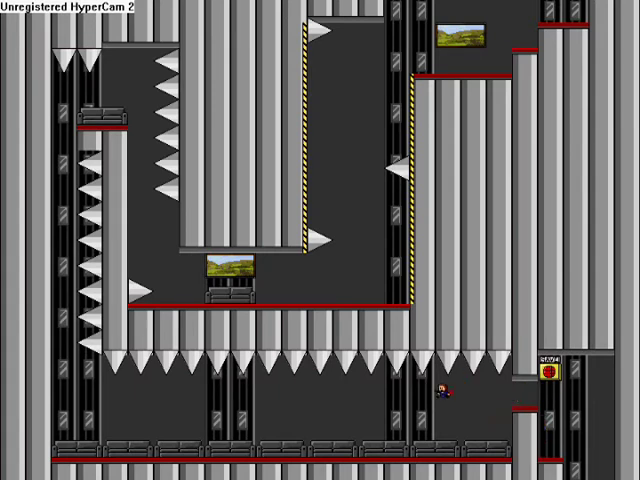
key("Left")
key("Left")
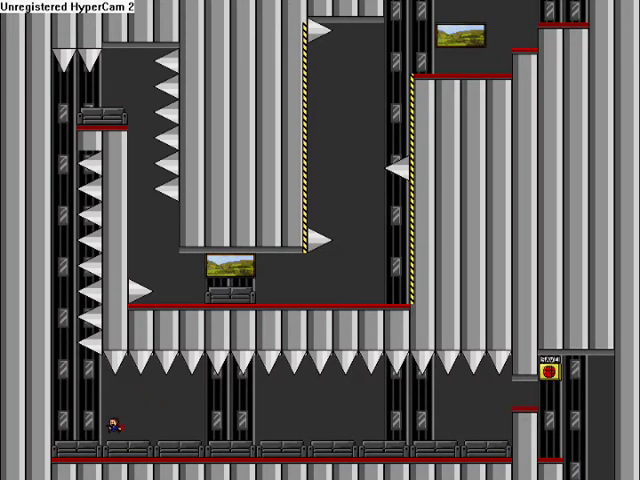
key("Up")
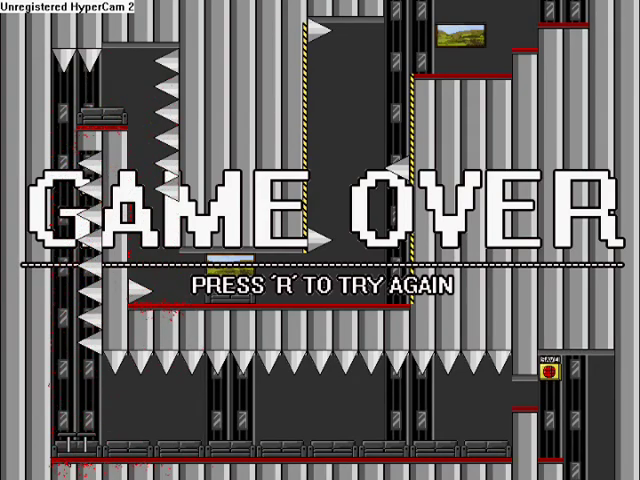
key("r")
Step off the save ledge, drop to the bottom floor and jump up-left, then restart
key("Left")
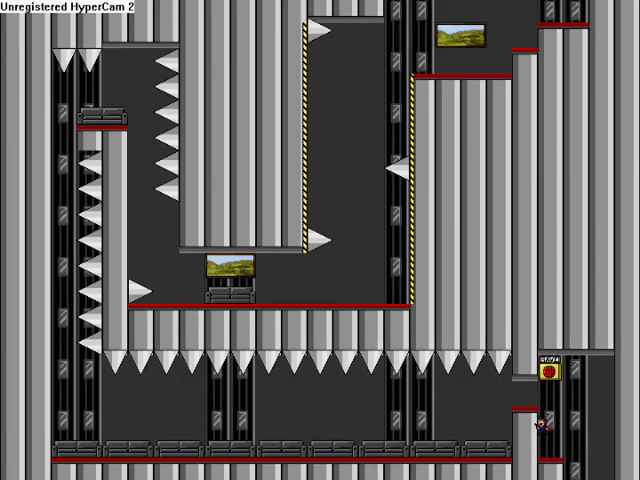
key("Left")
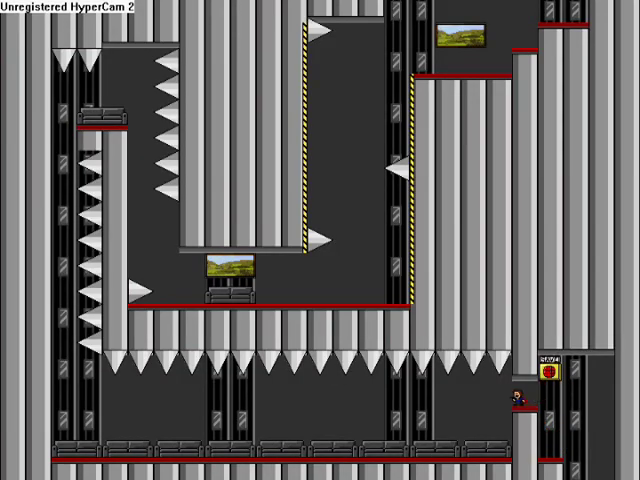
key("Left")
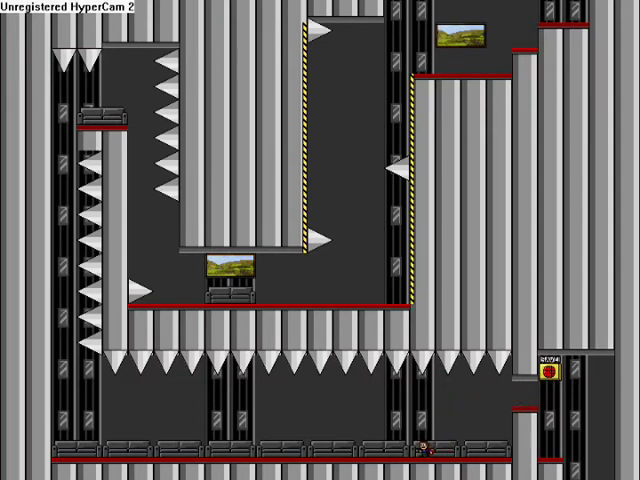
key("shift+Left")
key("r")
Jump left to the wall and climb the left shaft, restarting after dying
key("shift+Left")
key("Left")
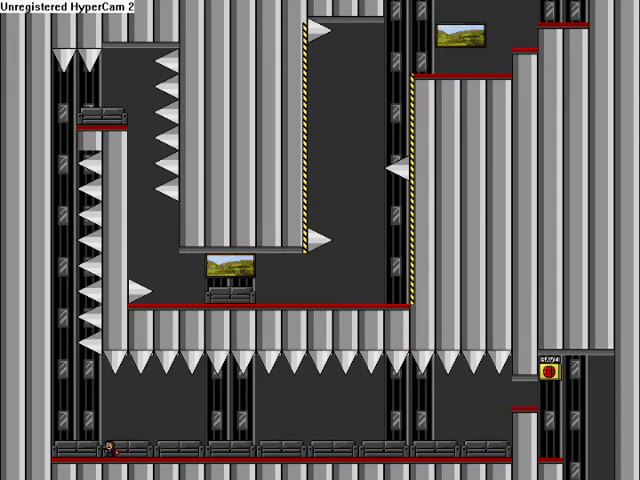
key("Left")
key("shift")
key("shift")
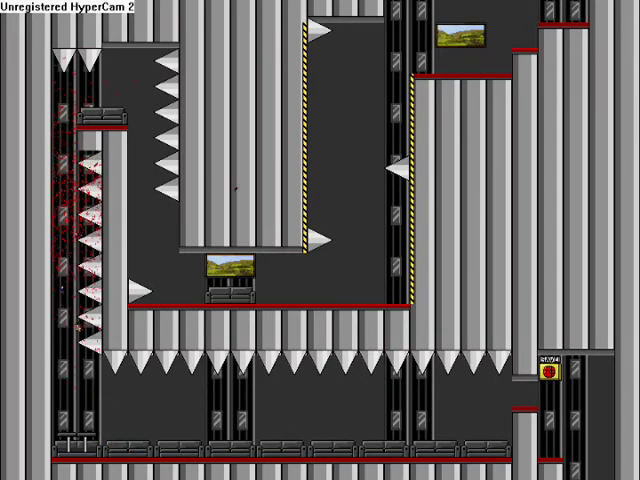
key("r")
Make a short run left along the corridor, die, and respawn dropping off the ledge
key("Left")
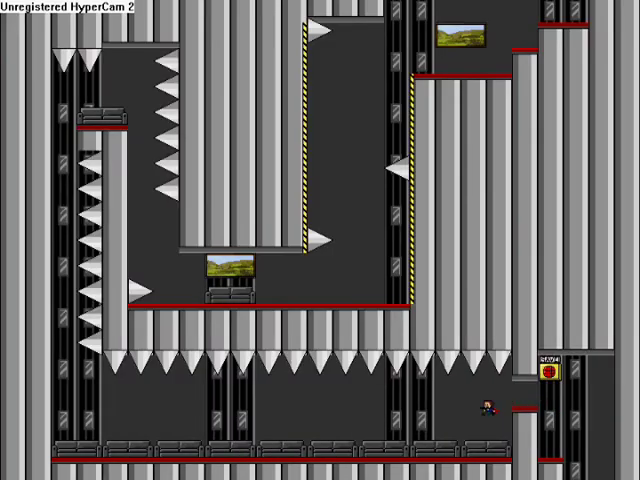
key("Left")
key("Left")
key("Left")
key("shift")
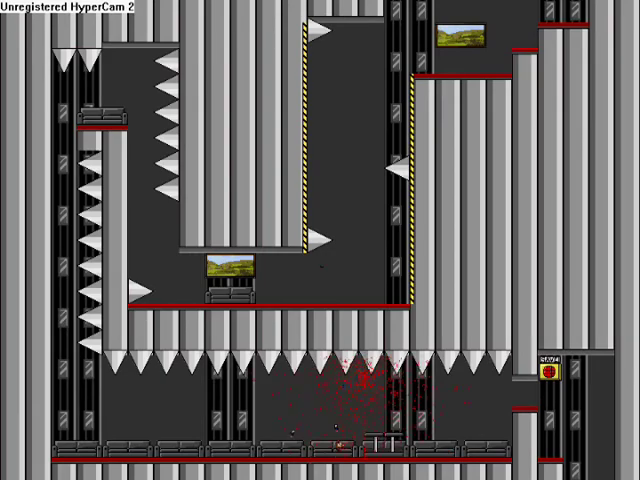
key("r")
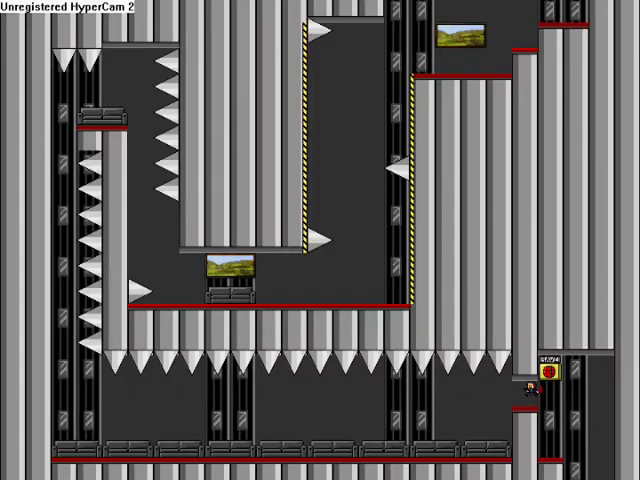
key("Left")
key("Left")
key("Left")
key("Left")
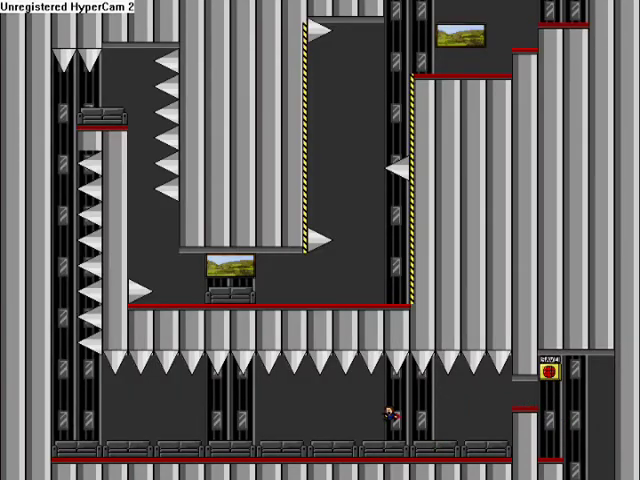
Run and jump along the bottom floor, climb toward the shaft top, then restart
key("Left")
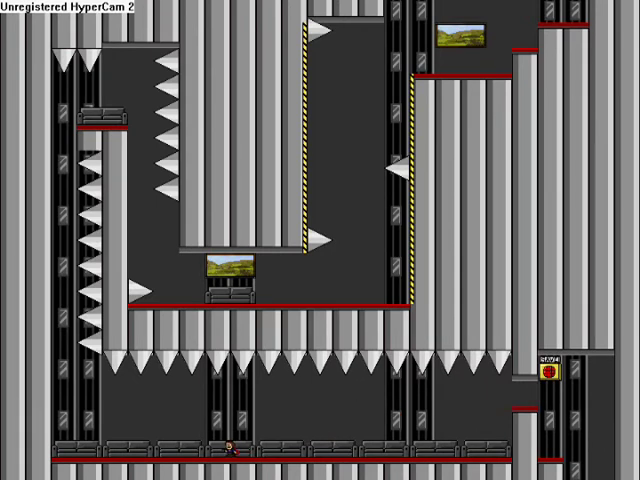
key("Left")
key("shift")
key("Left")
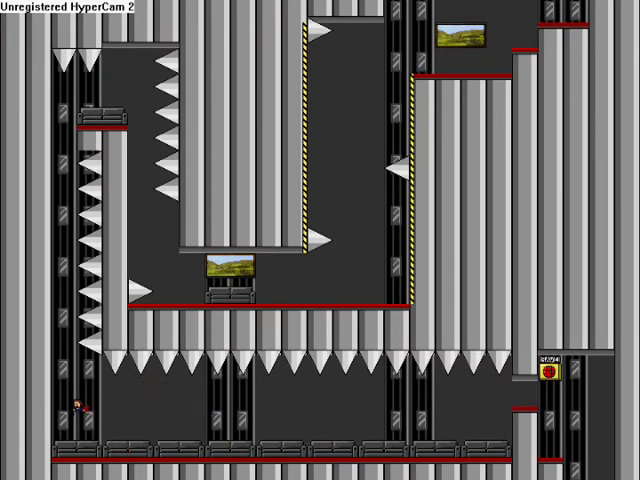
key("shift")
key("Up")
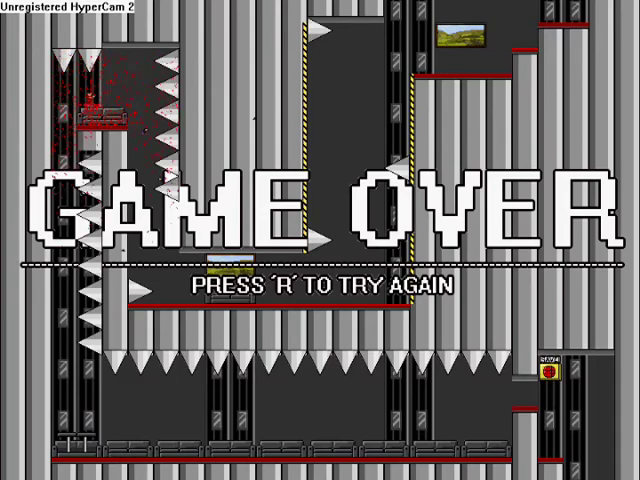
key("r")
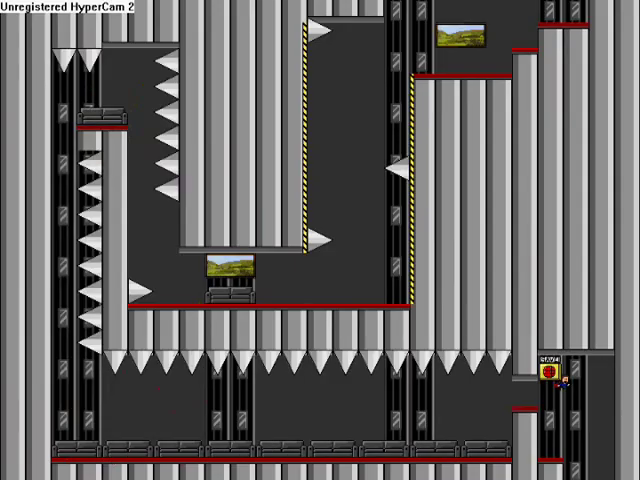
Drop to the floor, hop left, and climb the shaft onto the upper-left ledge
key("Left")
key("Left")
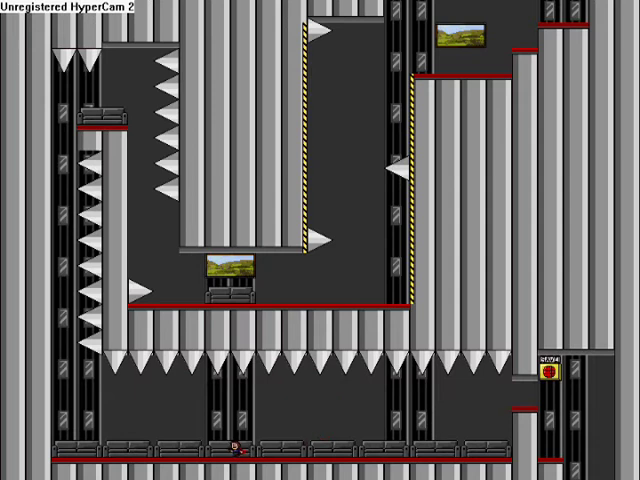
key("Left")
key("shift")
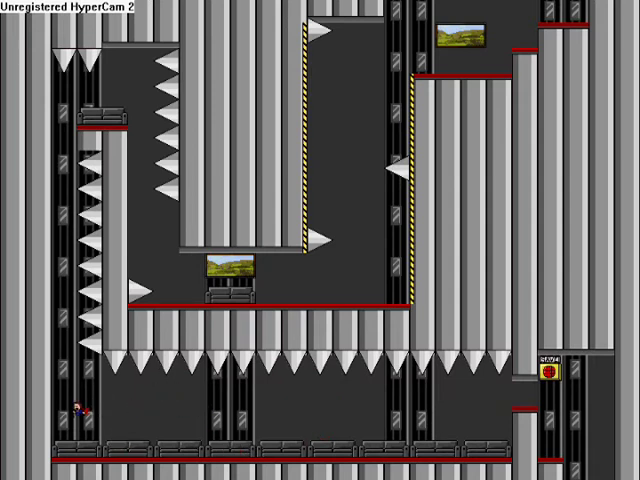
key("shift")
key("shift")
key("Right")
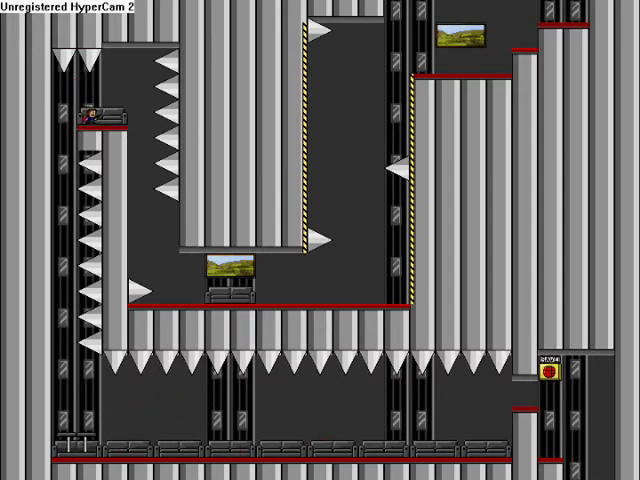
Walk right off the upper-left ledge, land by the painting, cross the platform, and double jump
key("Right")
key("Right")
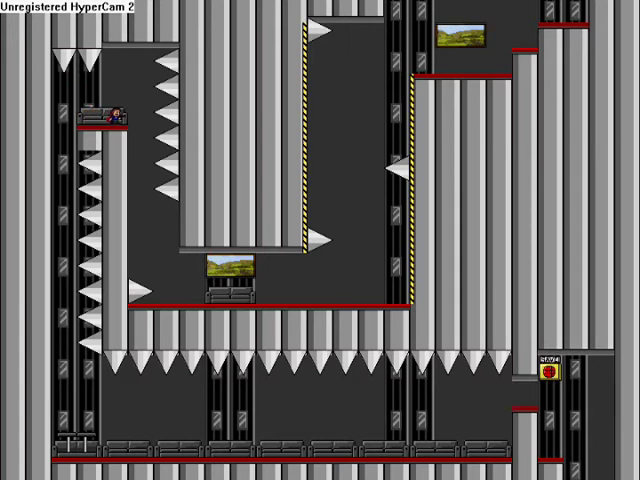
key("Right")
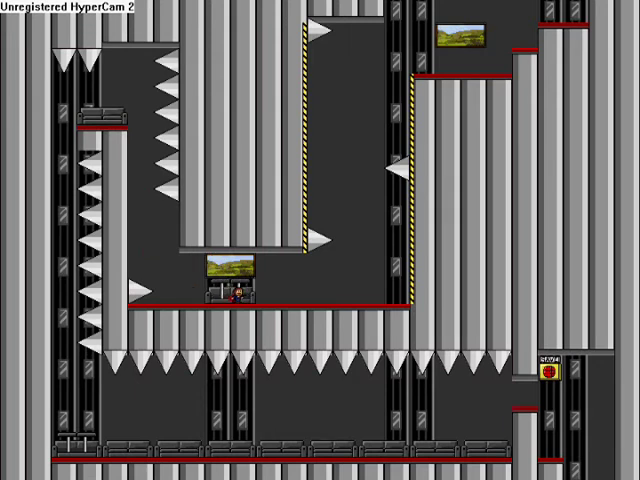
key("Right")
key("Left")
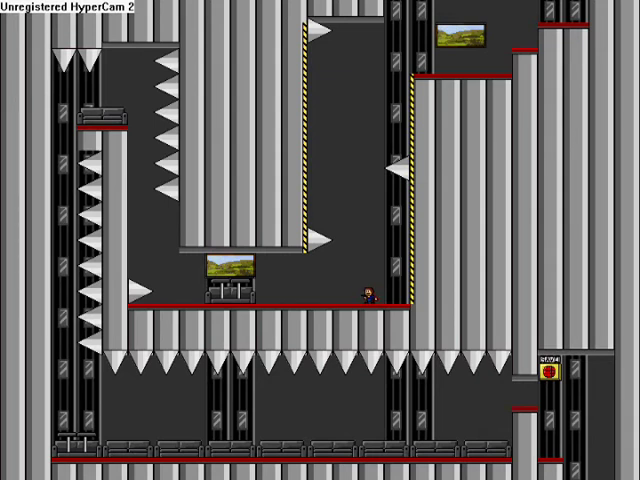
key("shift")
Wall-jump up the central shaft against its right wall, die, and restart
key("shift")
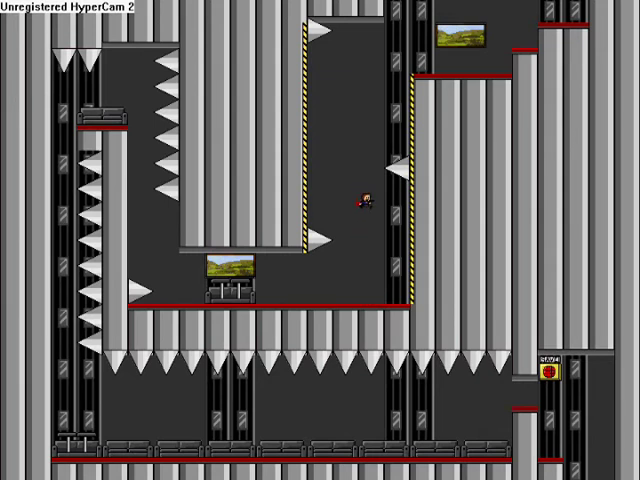
key("shift")
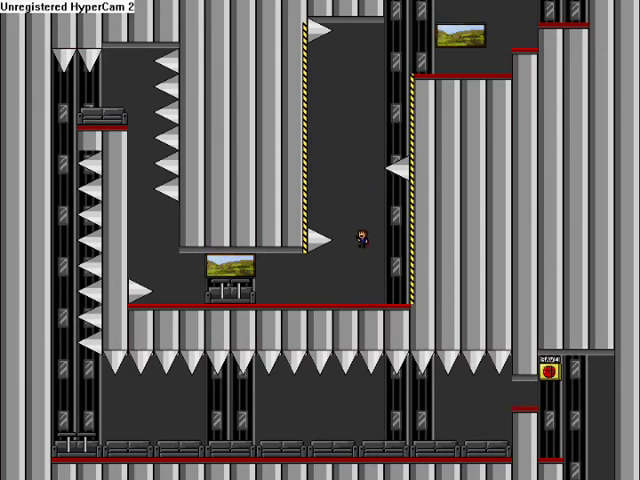
key("shift")
key("shift")
key("shift")
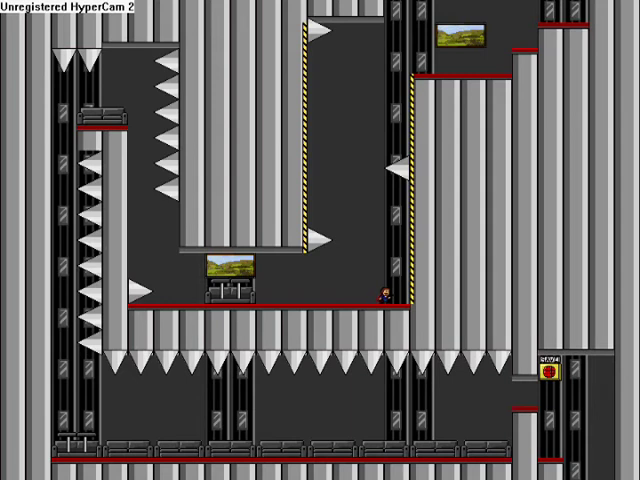
key("Right")
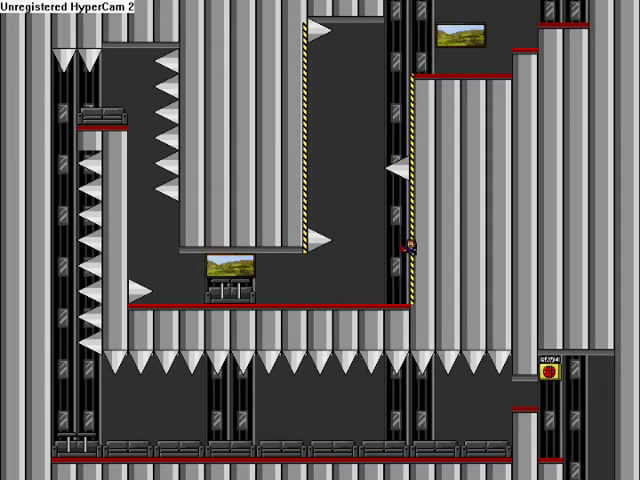
key("shift")
key("shift")
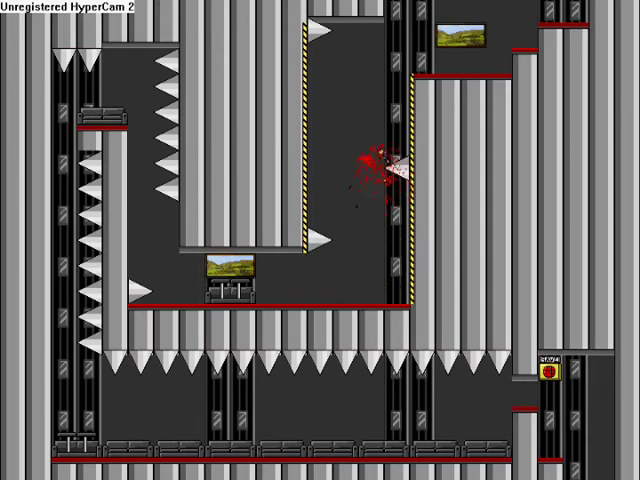
key("r")
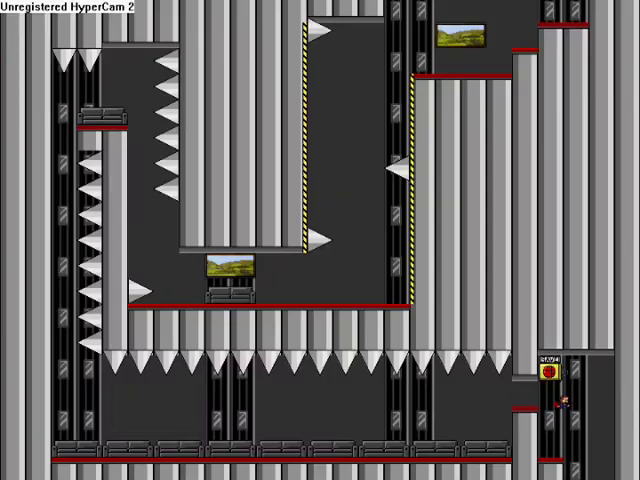
Make two quick runs left beneath the ceiling spikes, each ending in a restart
key("Left")
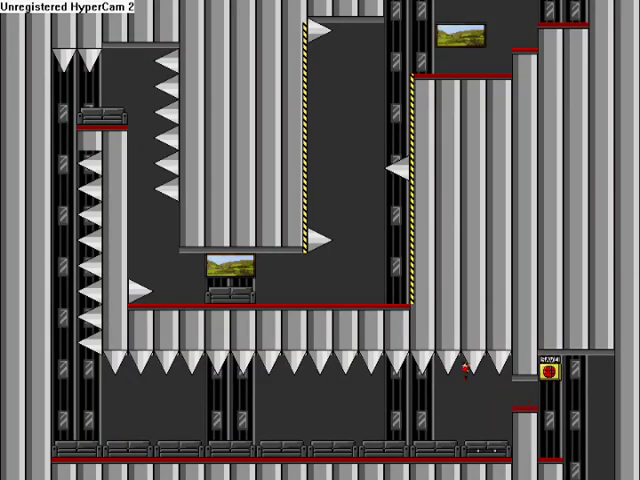
key("shift")
key("r")
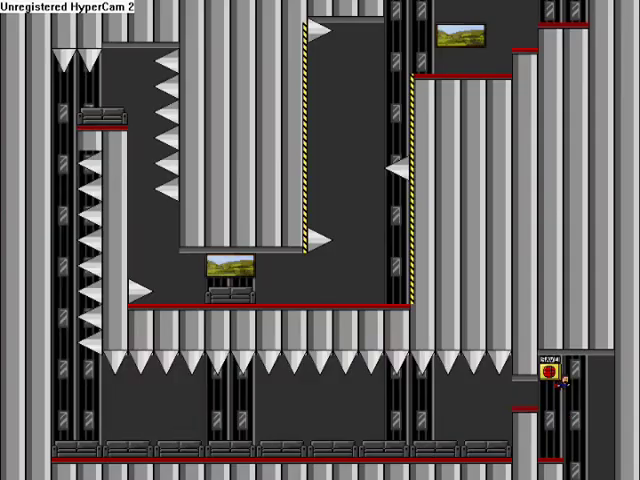
key("Left")
key("shift")
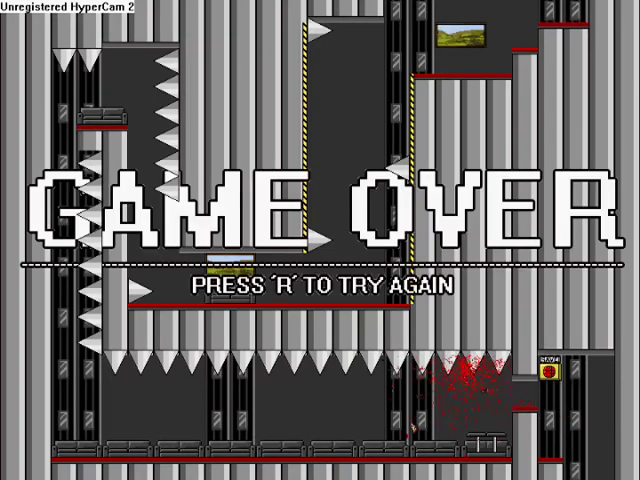
key("r")
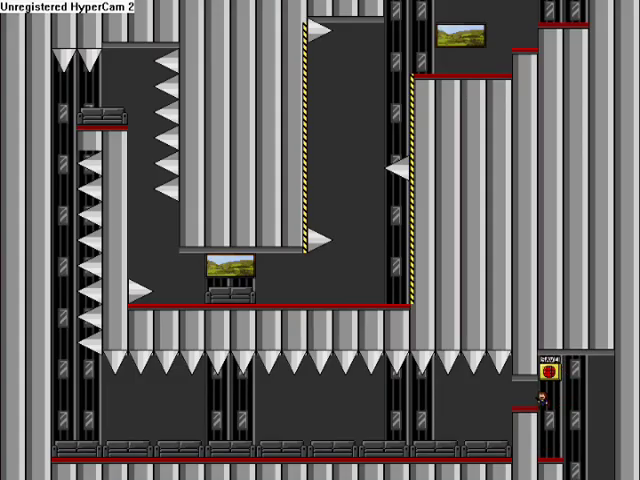
Run and hop along the bottom floor toward the left shaft, then restart after dying
key("Left")
key("shift")
key("Left")
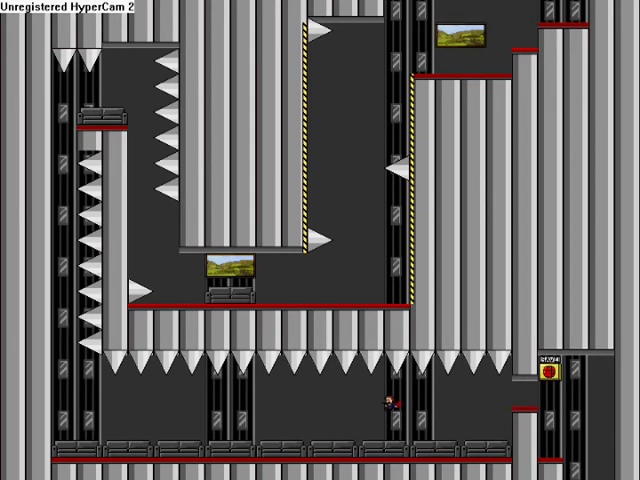
key("shift")
key("Left")
key("Left")
key("shift")
key("Left")
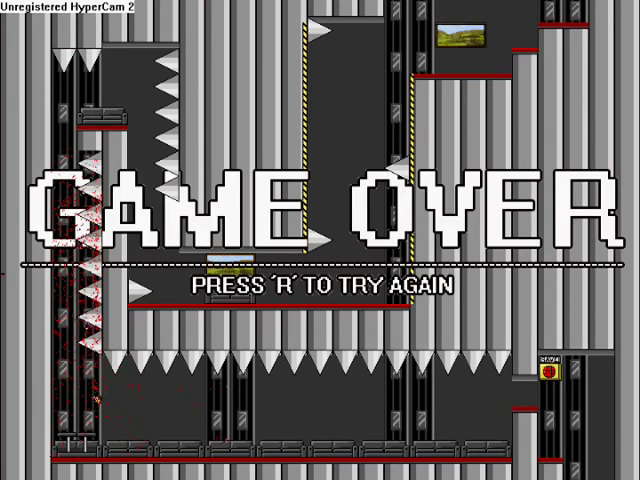
key("r")
Drop from the save ledge to the floor and restart again
key("Left")
key("shift")
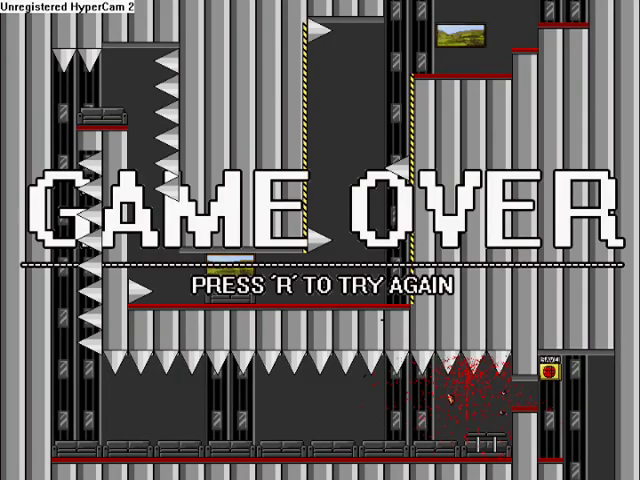
key("r")
key("Left")
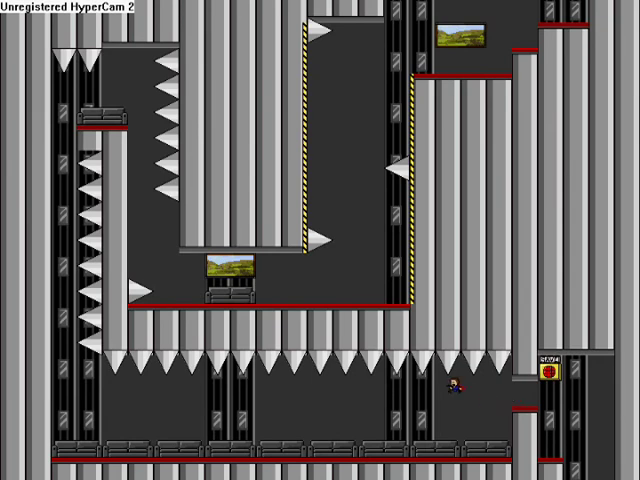
Jump up-left off the save ledge, run along the floor, restart, and jump toward the corridor's end
key("Left")
key("Left")
key("shift")
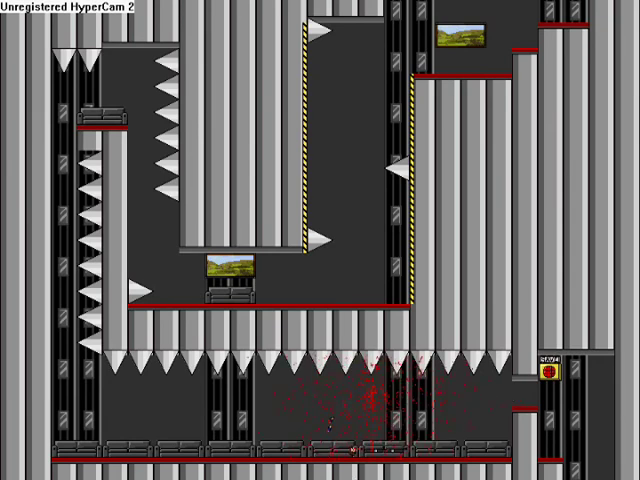
key("r")
key("Left")
key("Left")
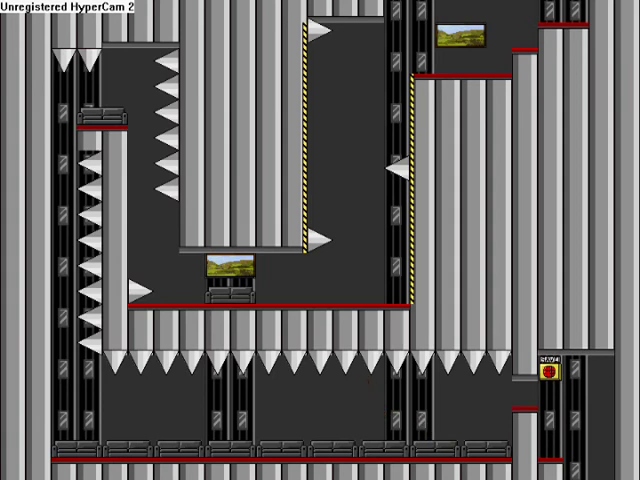
key("shift")
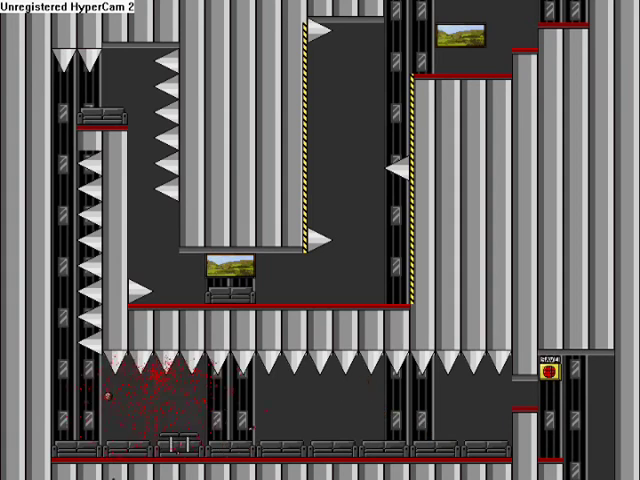
Respawn, leave the save ledge and jump left along the bottom corridor
key("r")
key("Left")
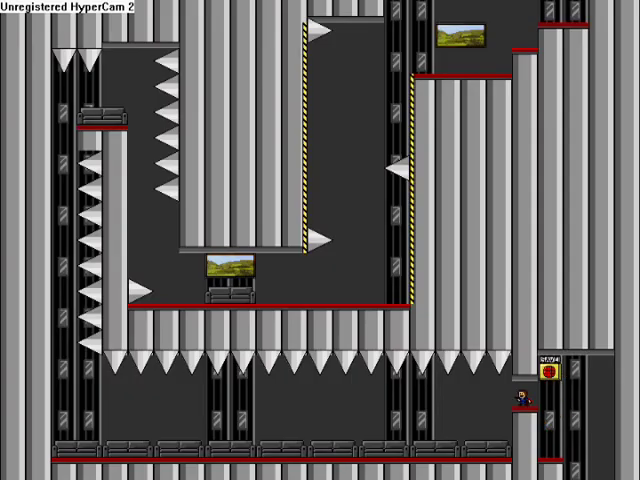
key("Left")
key("Left")
key("shift")
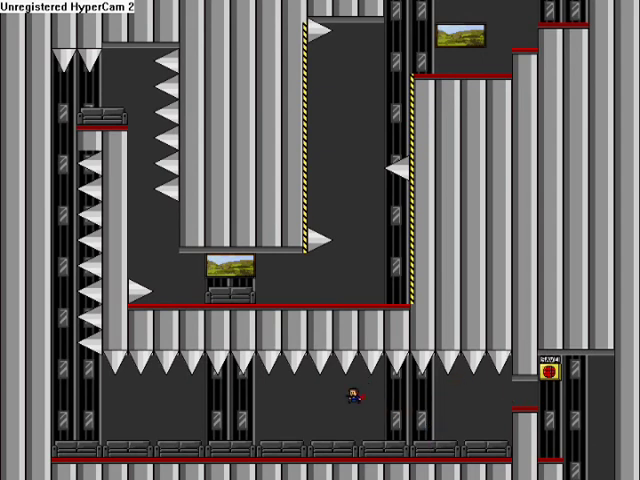
key("Left")
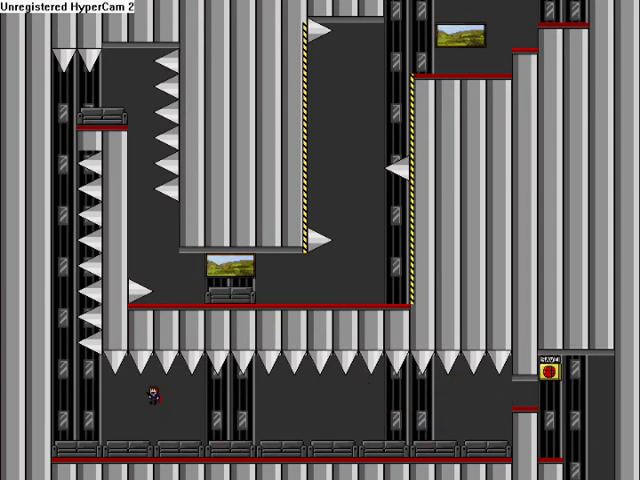
key("Left")
Climb the left shaft, drop right onto the platform, scale the middle shaft, then head into the left-wall spikes
key("shift")
key("Up")
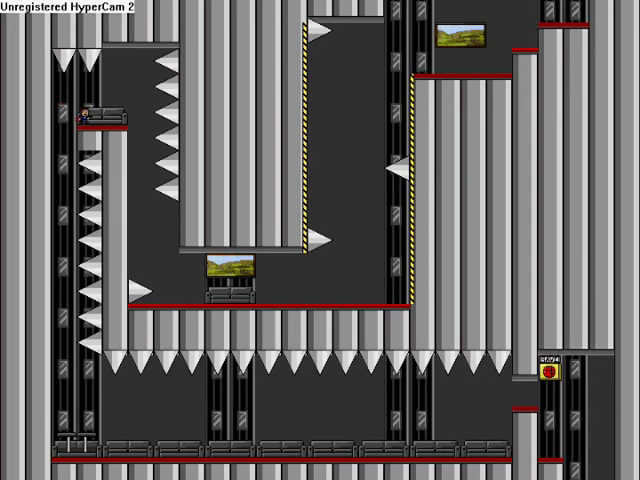
key("Right")
key("Down")
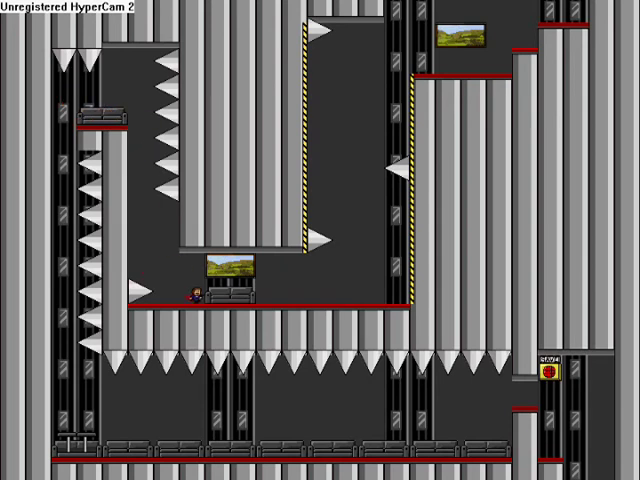
key("Right")
key("Right")
key("Right")
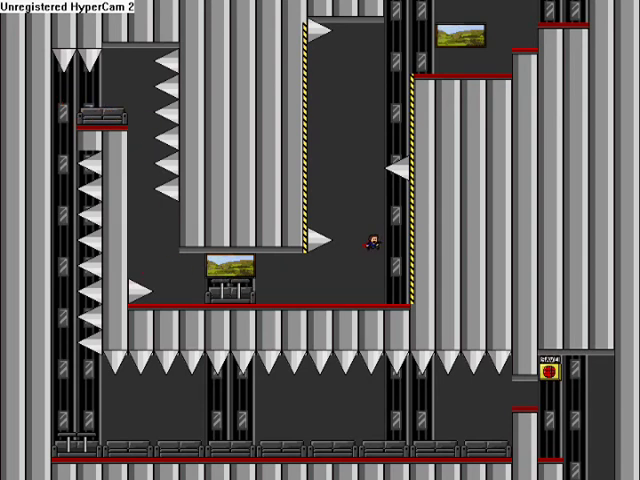
key("Up")
key("Up")
key("Up")
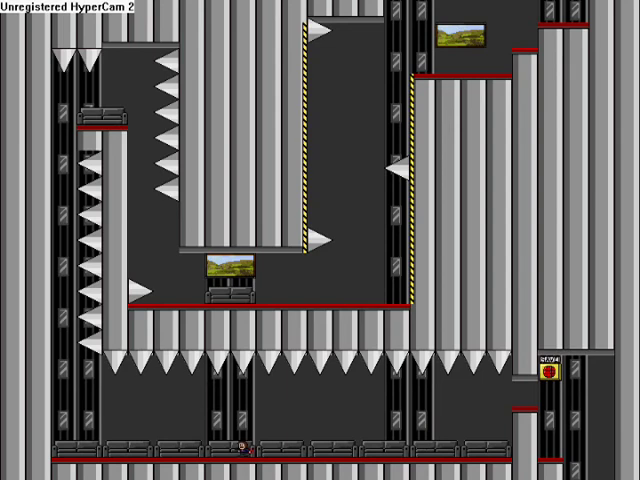
key("Left")
Jump toward the left wall, die, and respawn at the save point twice
key("shift")
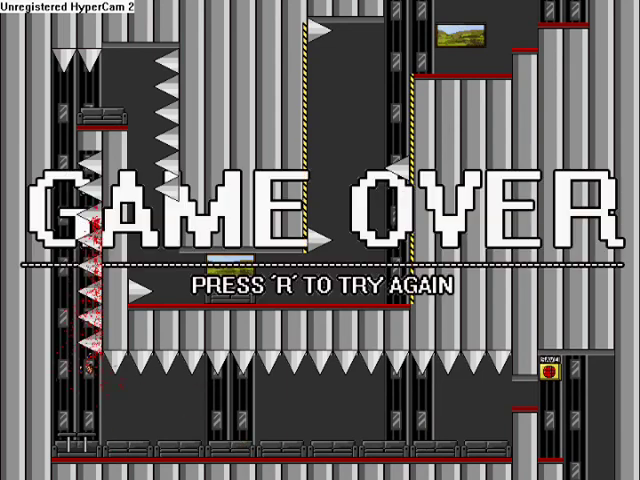
key("r")
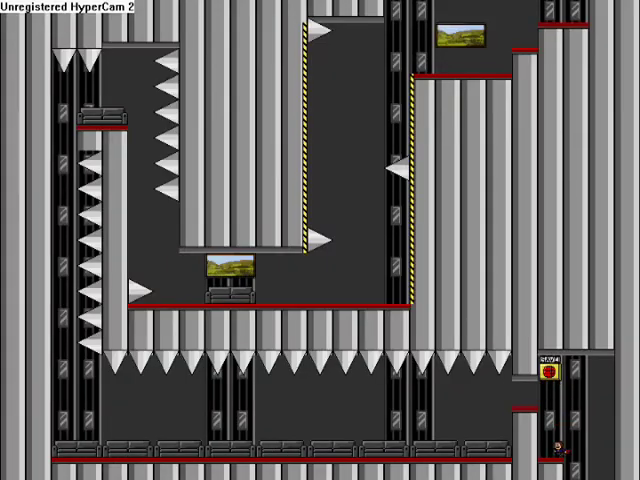
key("Left")
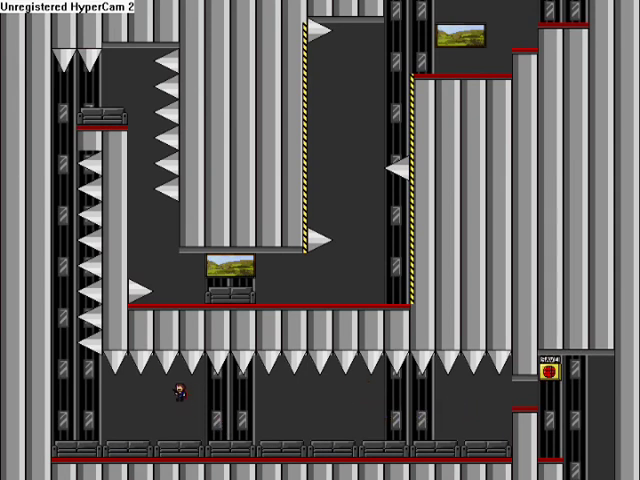
key("shift")
key("r")
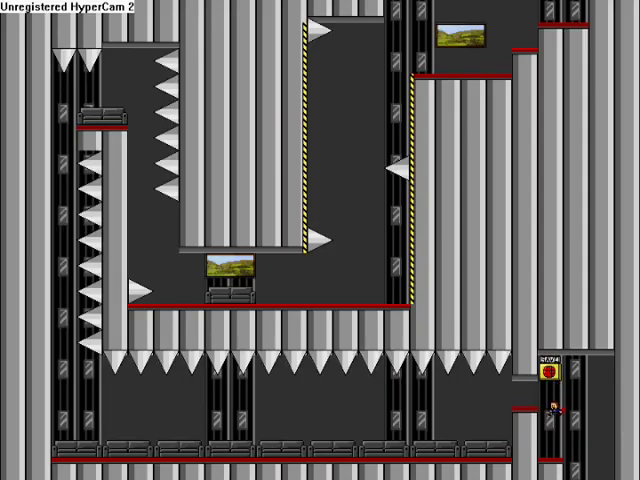
Jump off the save-point ledge and run left along the corridor into the left shaft
key("Left")
key("shift")
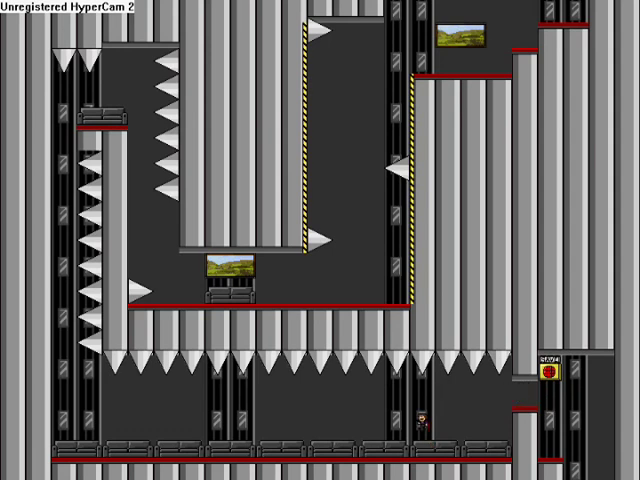
key("Left")
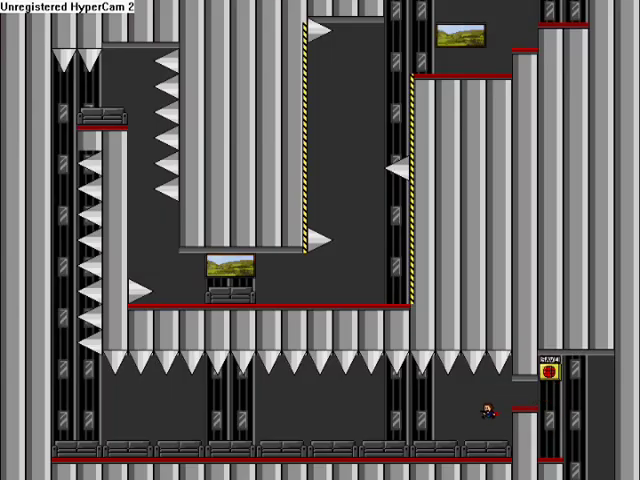
key("shift")
key("Left")
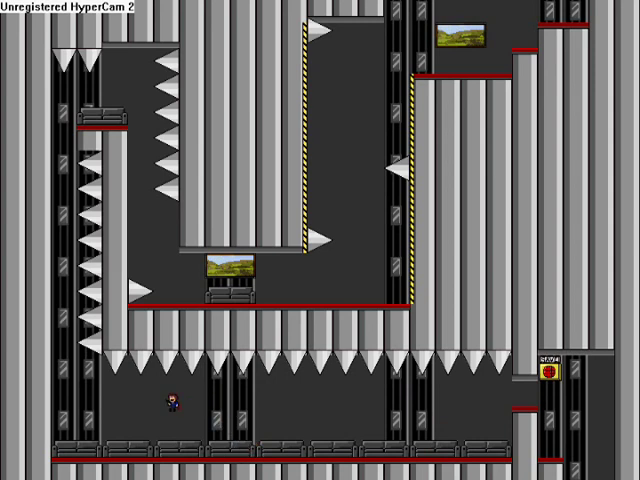
key("Left")
key("Left")
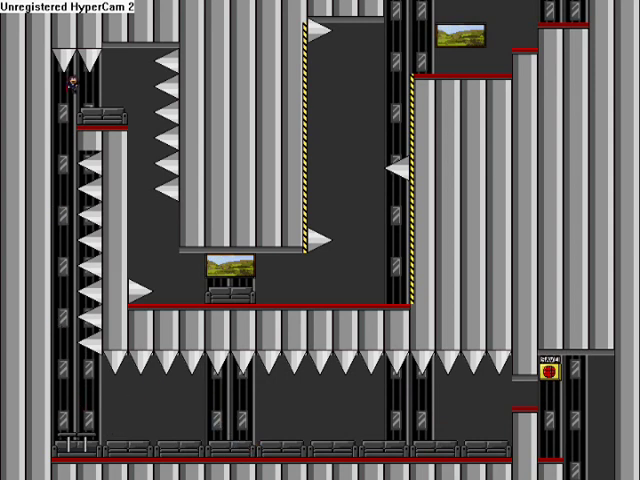
Respawn, run left along the bottom corridor, and climb onto the ledge beside the left shaft
key("Right")
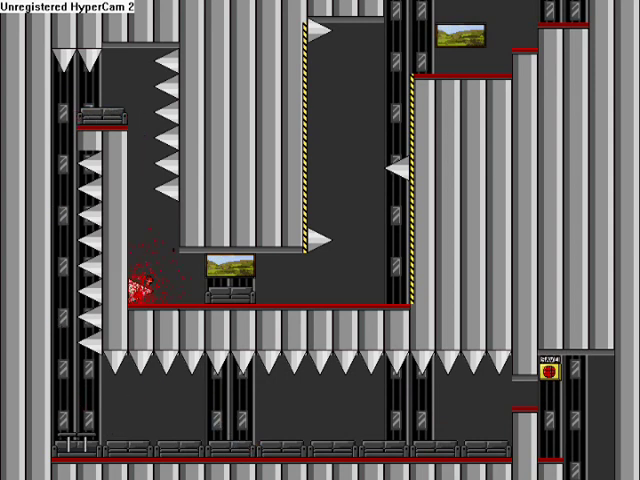
key("r")
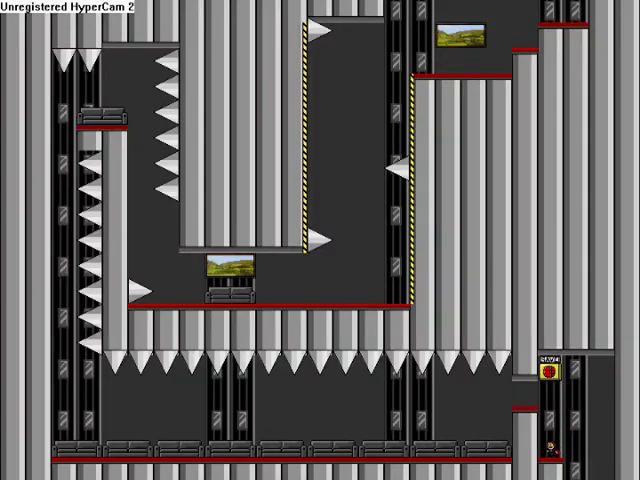
key("Left")
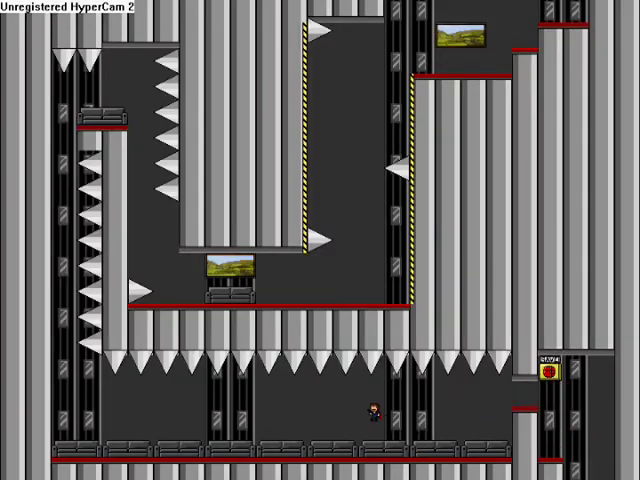
key("Left")
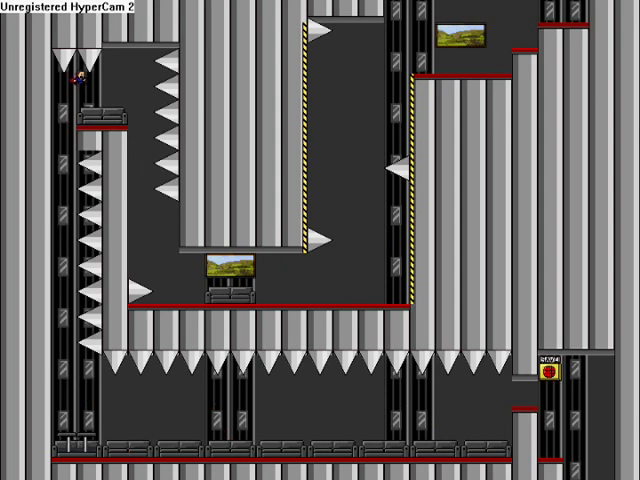
key("Right")
key("Right")
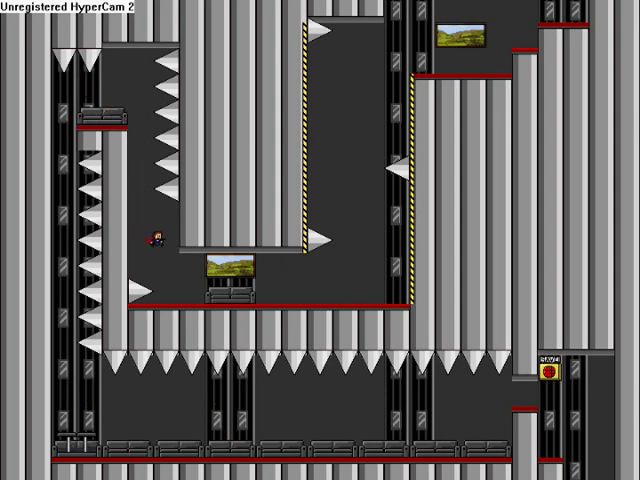
Wall-jump up the hazard-striped right shaft toward the exit, dying on the top spike
key("Up")
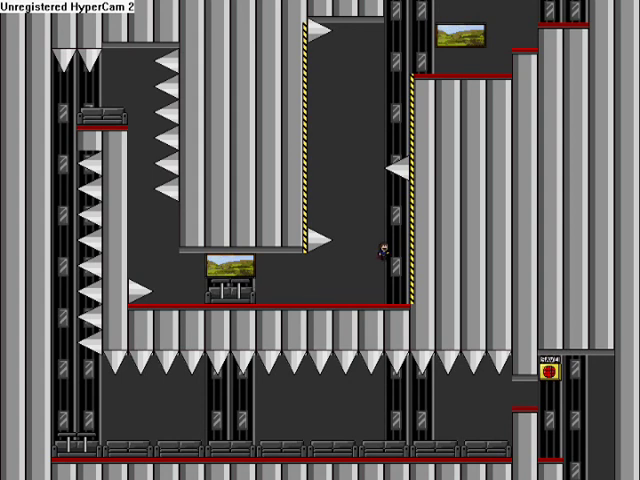
key("Right")
key("Up")
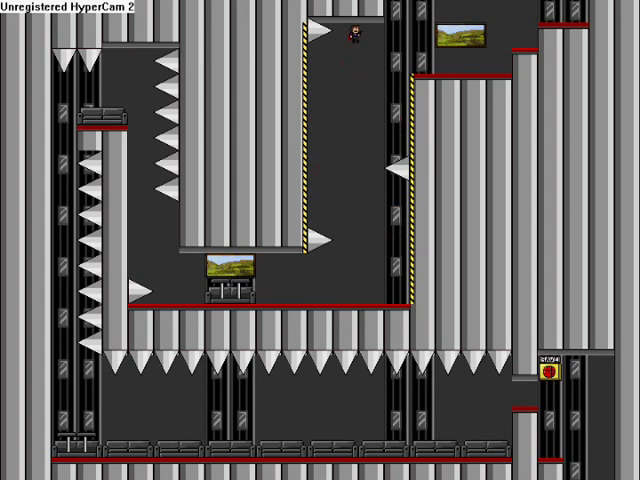
key("Left")
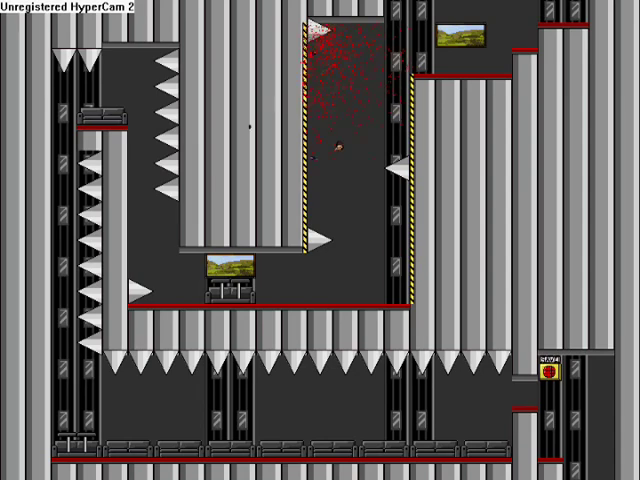
Respawn, jump left from the save point, die, and respawn again
key("r")
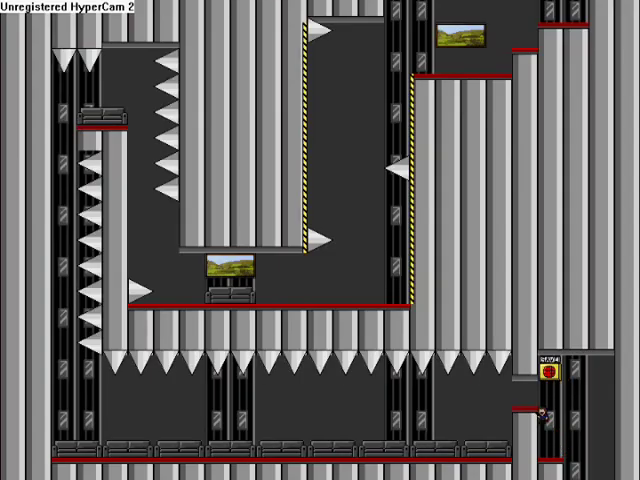
key("Left")
key("shift")
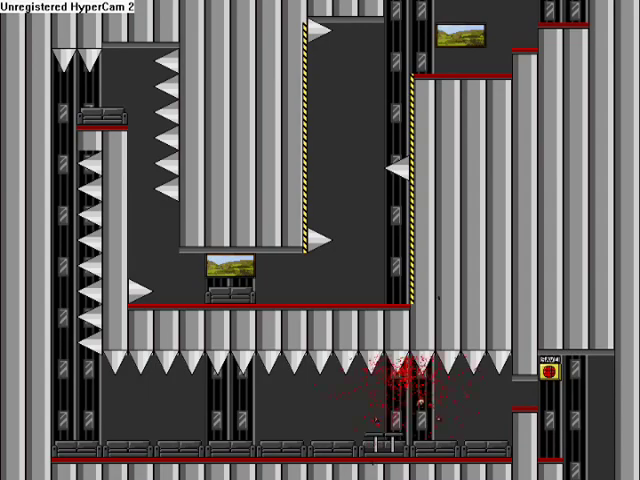
key("r")
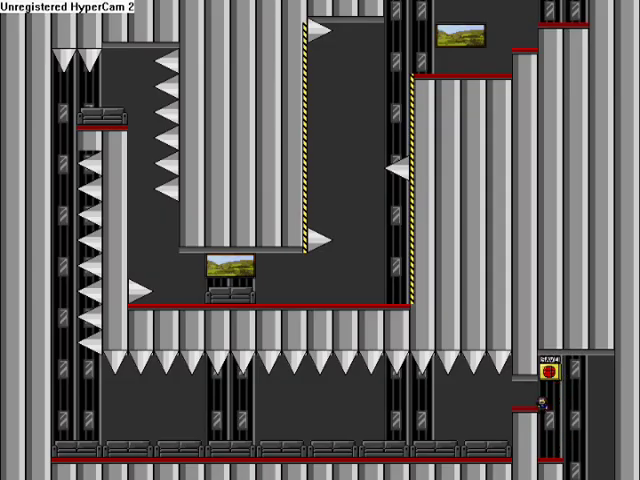